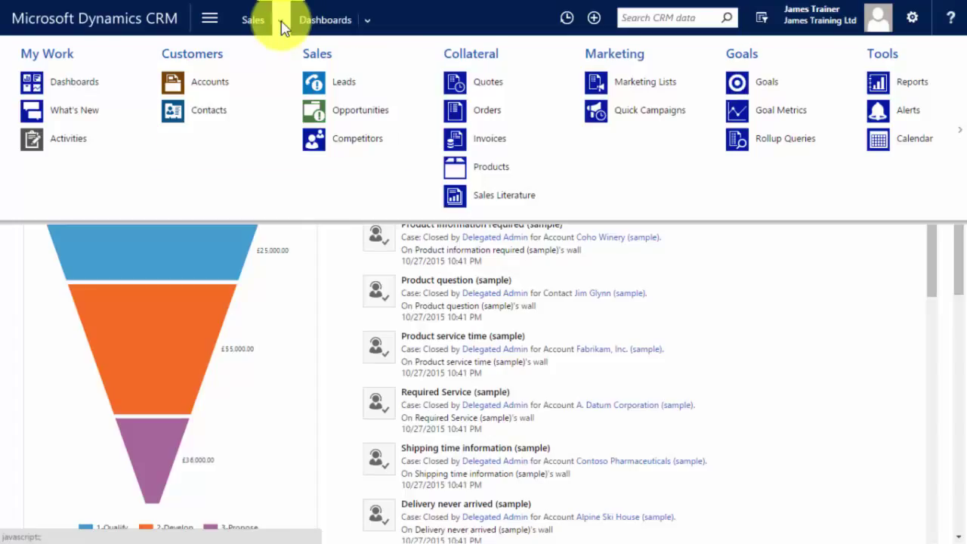
# - Open the Default Solution through the Customize the System feature in the Settings area's Customizations and maximize its window
pyautogui.click(210, 20)
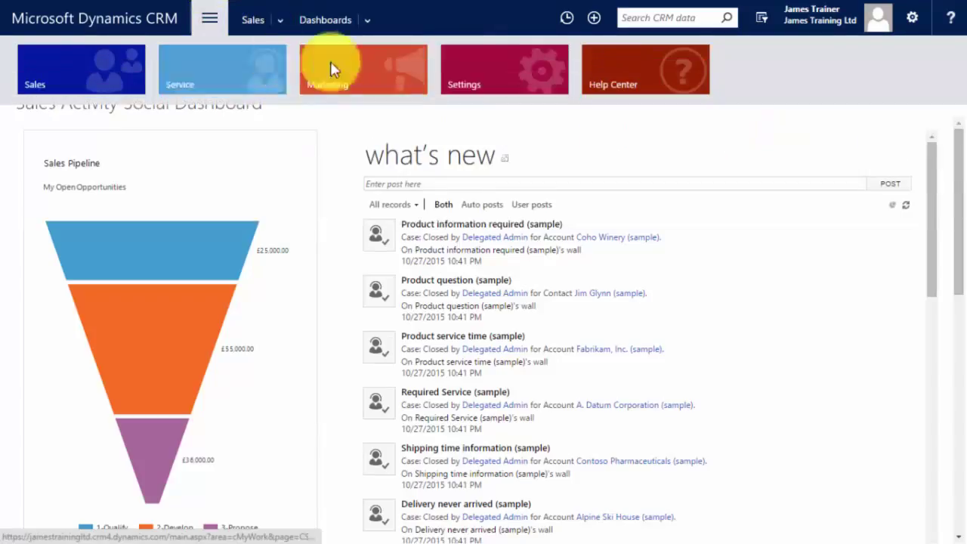
pyautogui.click(499, 70)
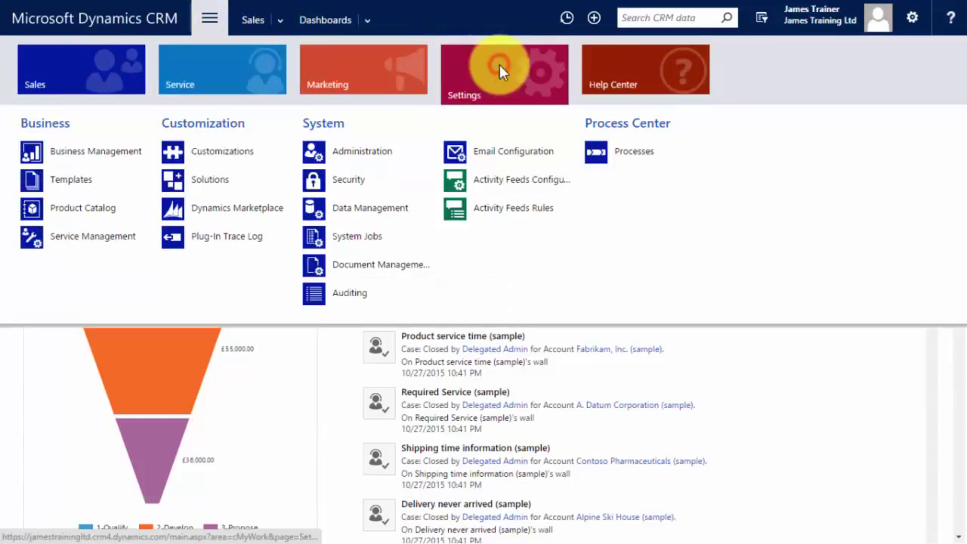
pyautogui.click(238, 157)
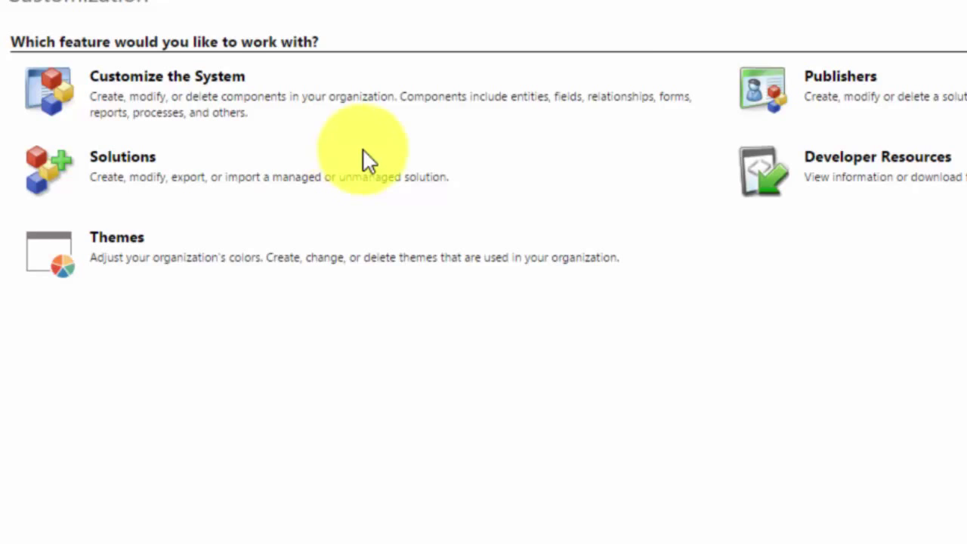
pyautogui.click(155, 78)
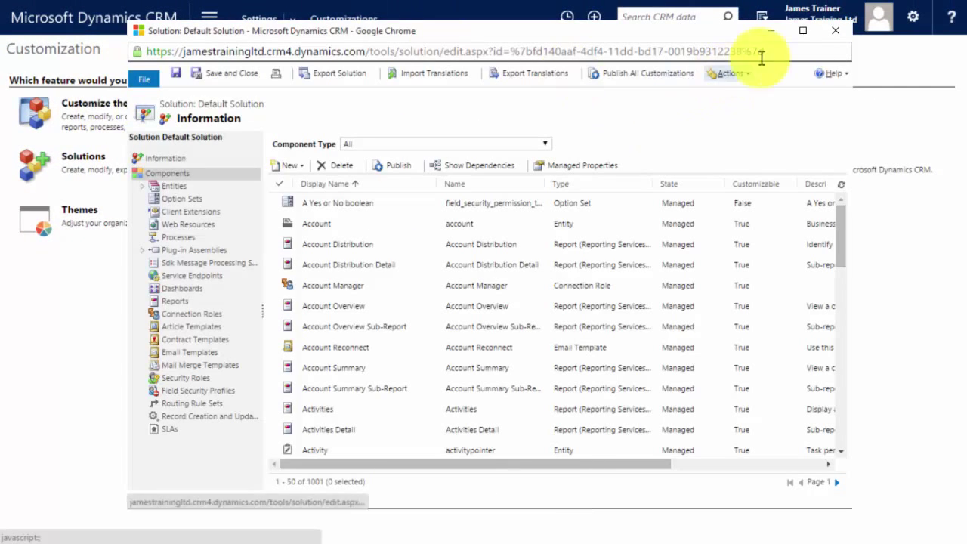
pyautogui.click(803, 31)
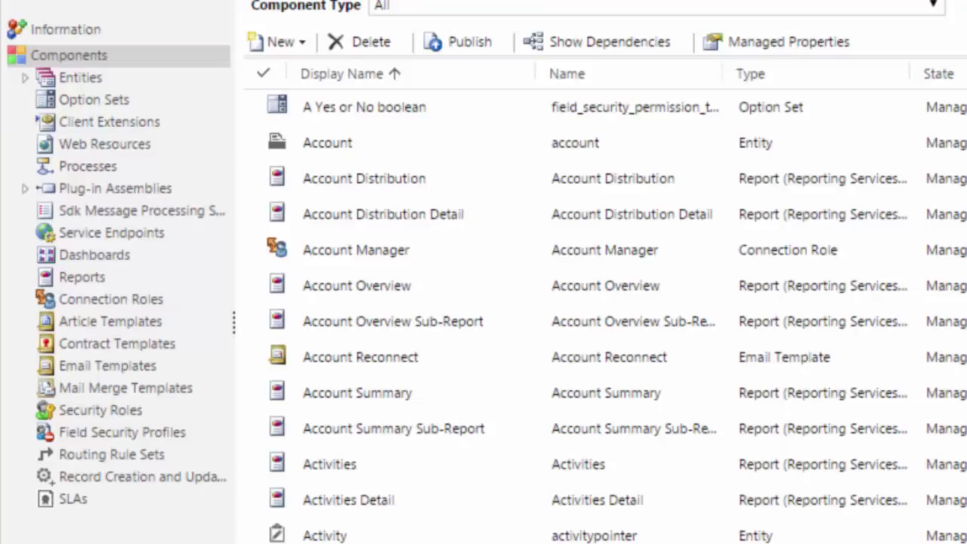
# - Start a new entity in the solution with display name Course, plural name Courses and User or Team ownership
pyautogui.click(26, 78)
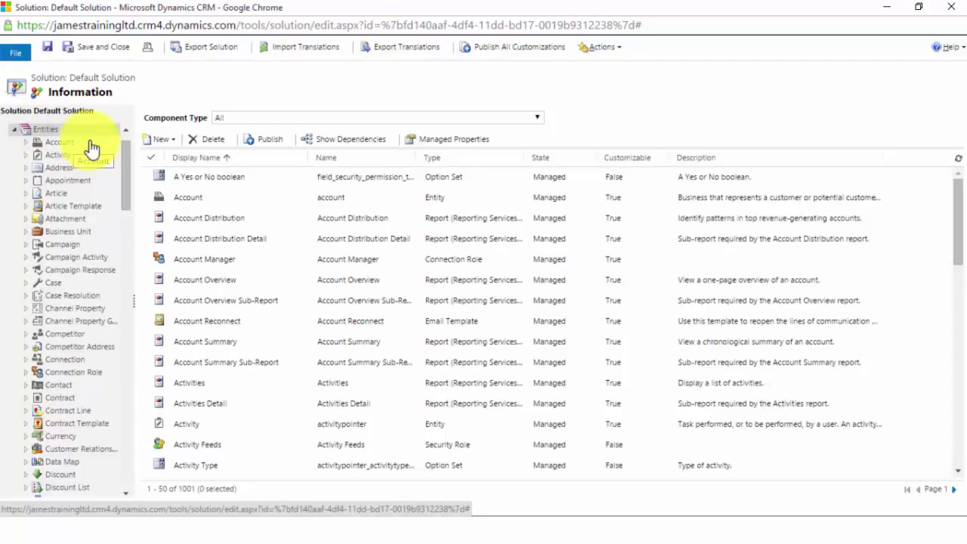
pyautogui.click(56, 131)
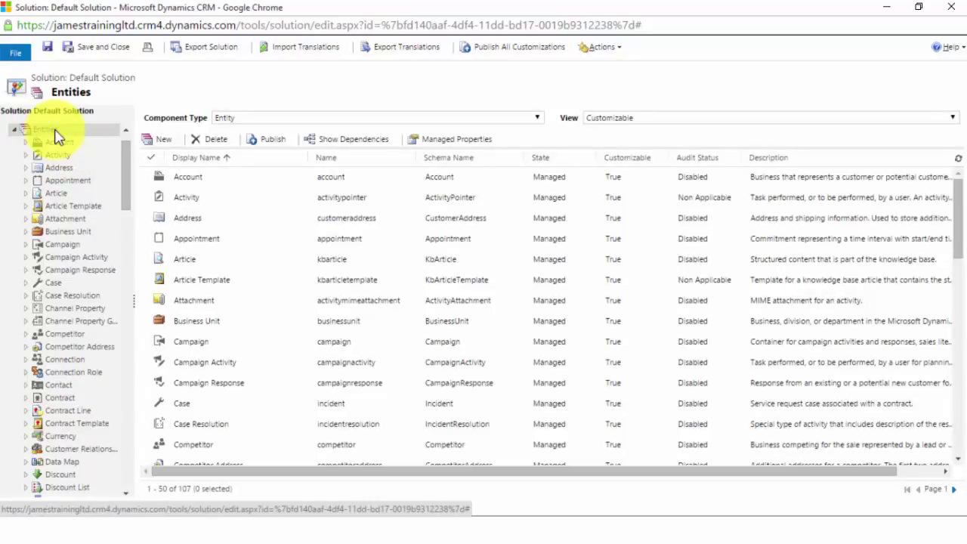
pyautogui.click(157, 140)
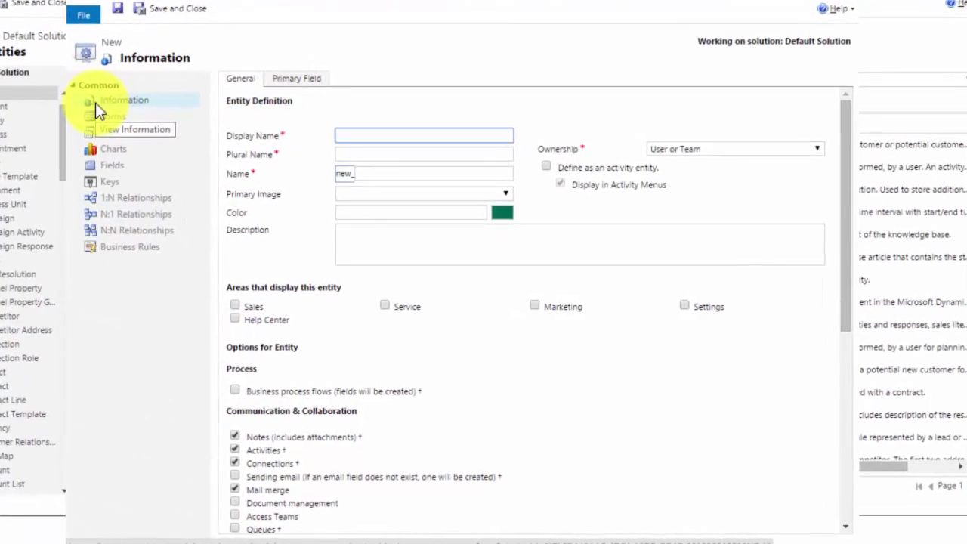
pyautogui.write('Course')
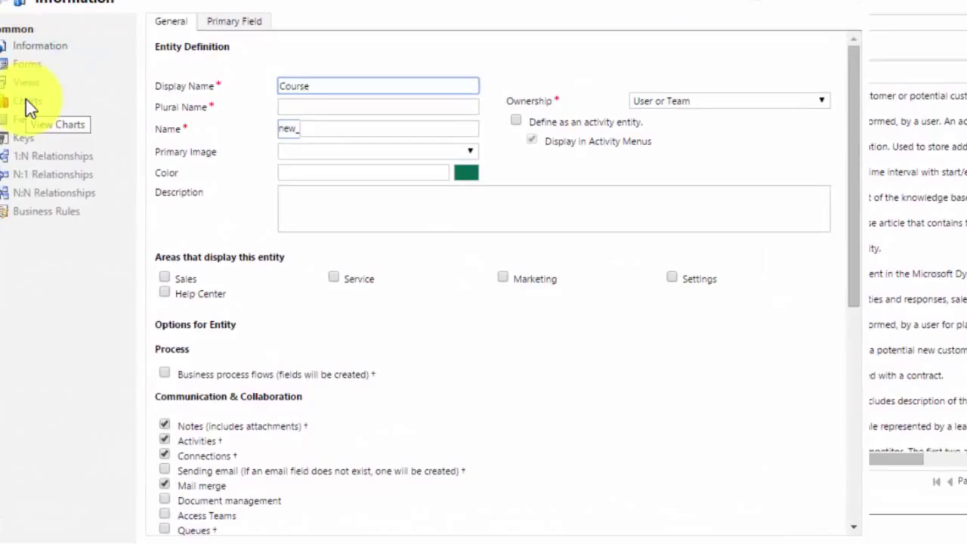
pyautogui.click(315, 105)
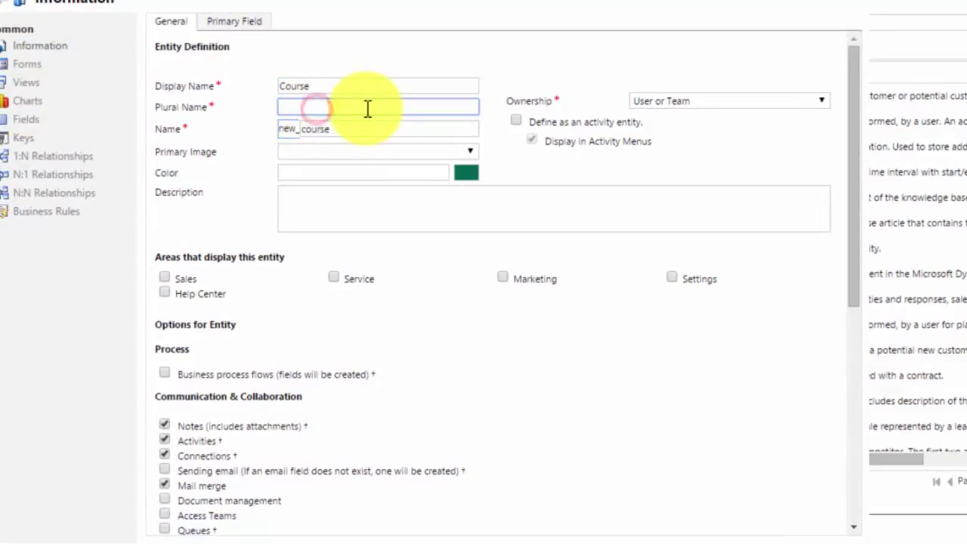
pyautogui.write('Courses')
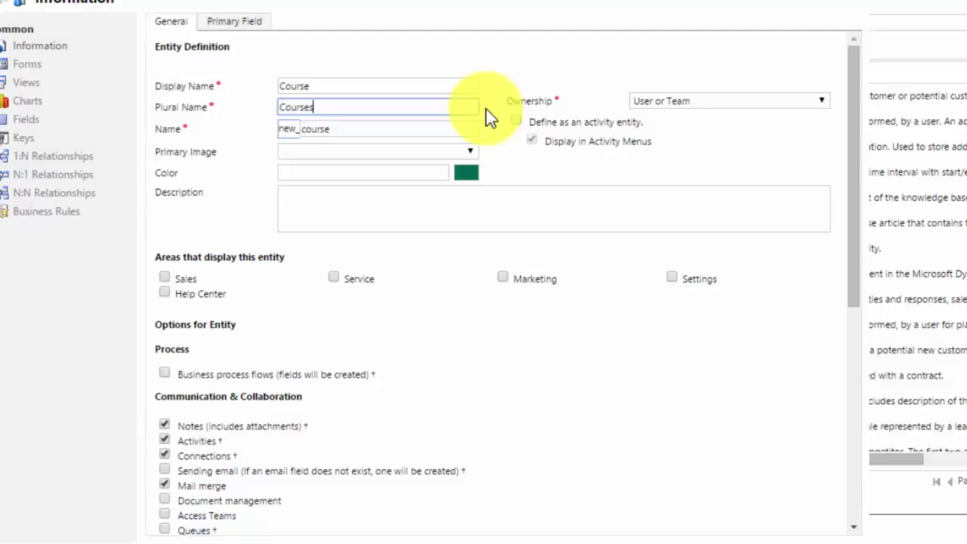
pyautogui.click(741, 100)
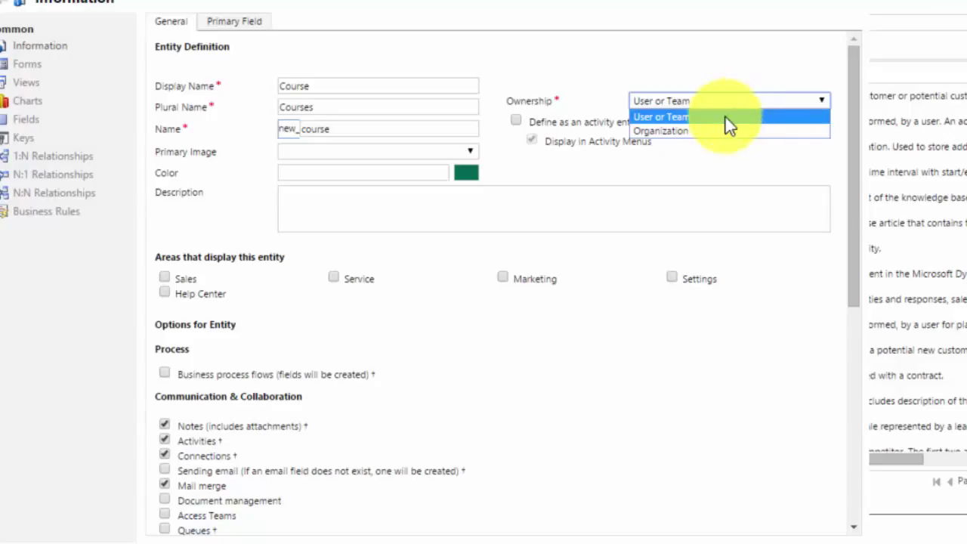
pyautogui.click(722, 118)
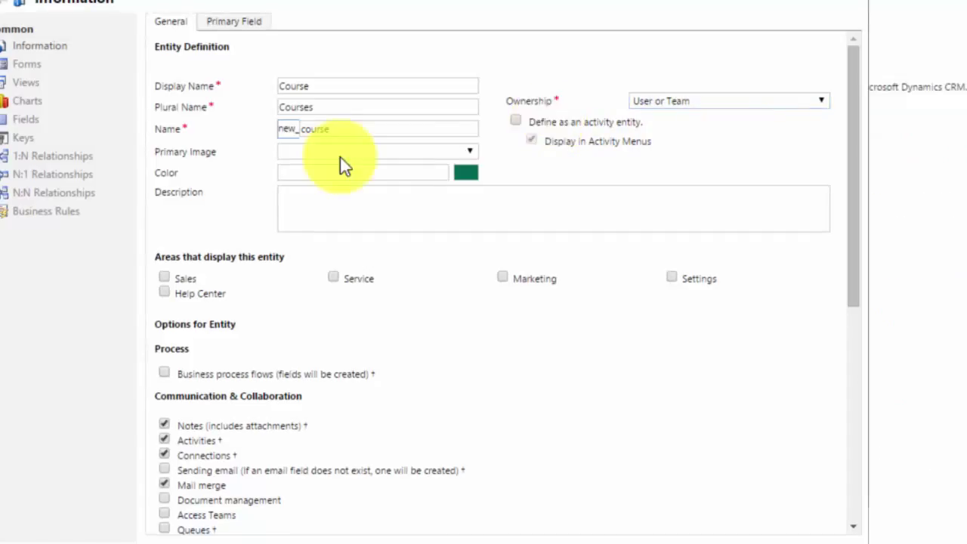
# - Enter the entity description "This entity records the courses offered by the University"
pyautogui.click(434, 169)
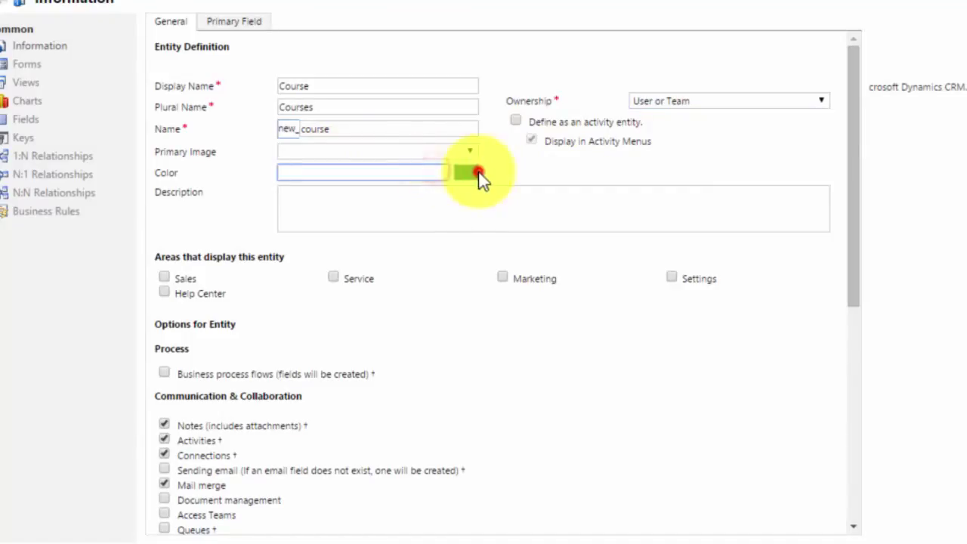
pyautogui.click(478, 171)
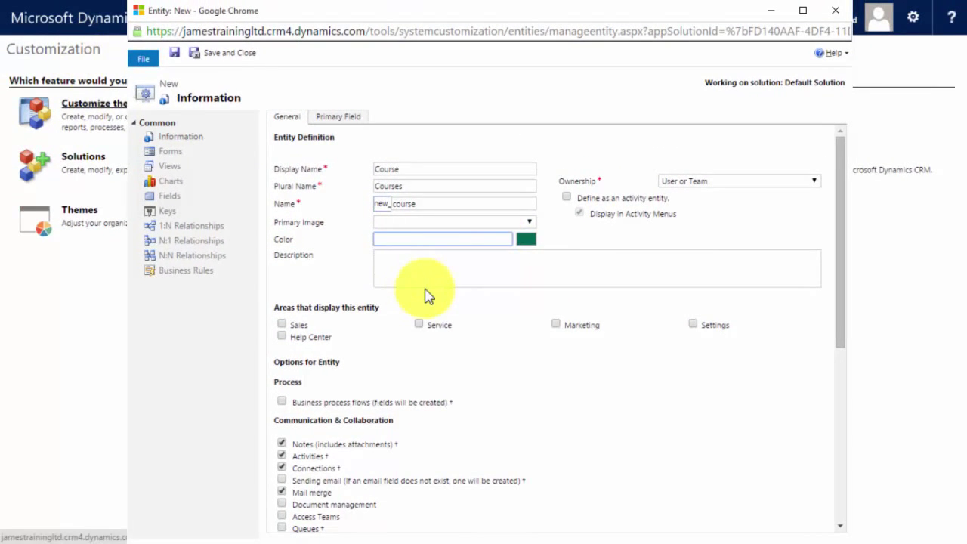
pyautogui.click(417, 264)
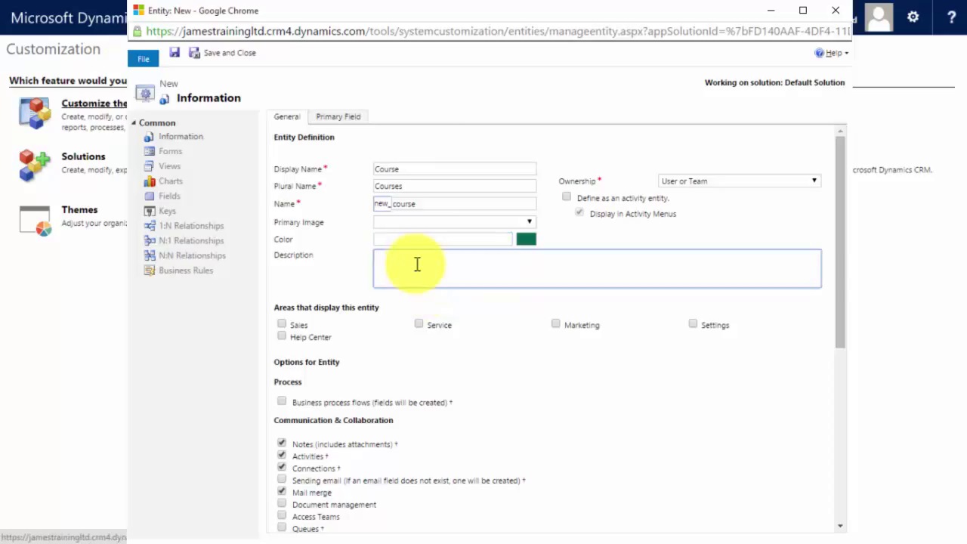
pyautogui.write('This entity records the \\courses ofered by the University')
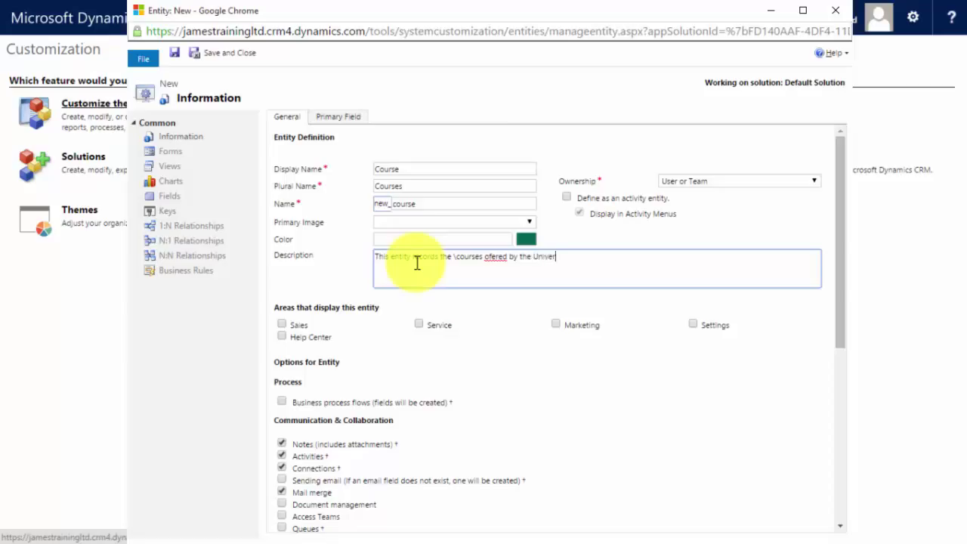
pyautogui.click(491, 257)
pyautogui.write('f')
pyautogui.click(456, 257)
pyautogui.press('BackSpace')
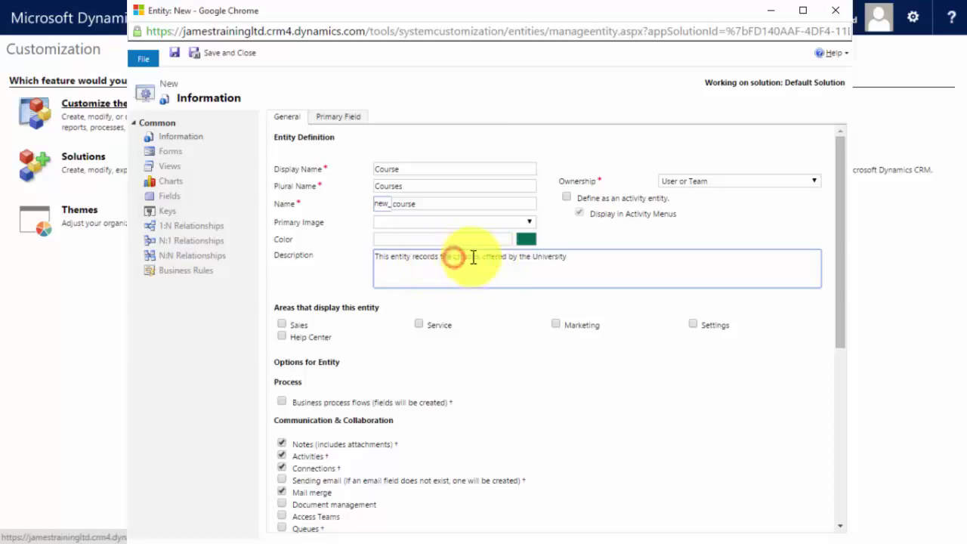
pyautogui.click(497, 370)
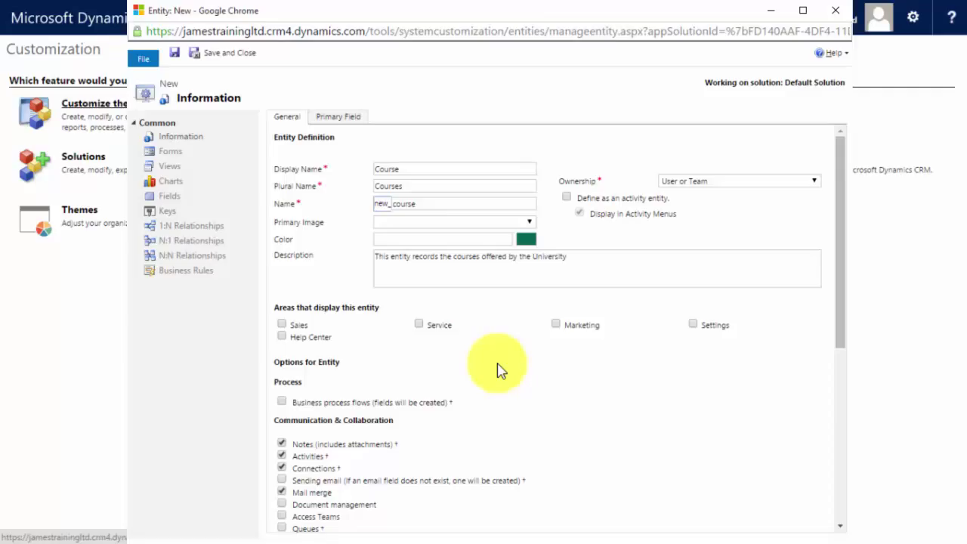
# - Set the Course entity to display in the Service area and save it
pyautogui.click(421, 326)
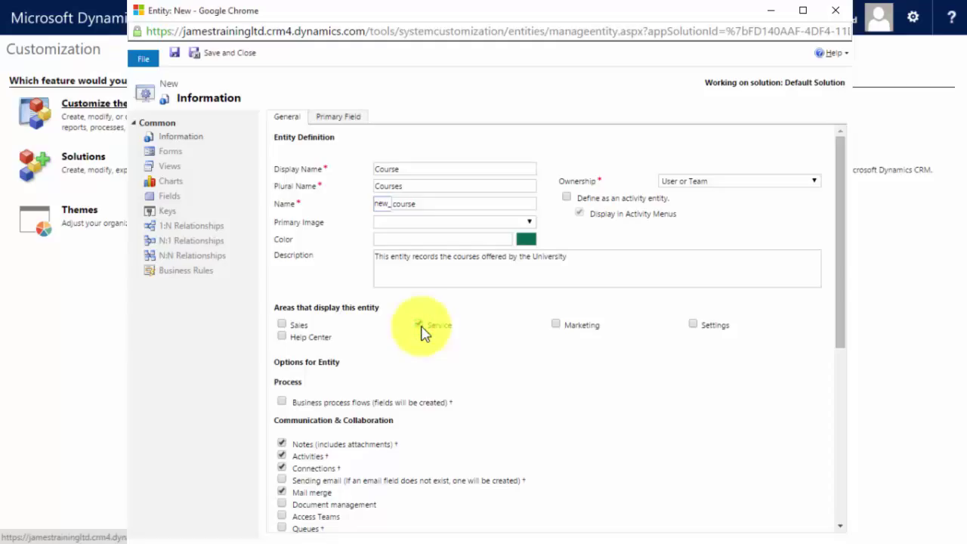
pyautogui.click(282, 324)
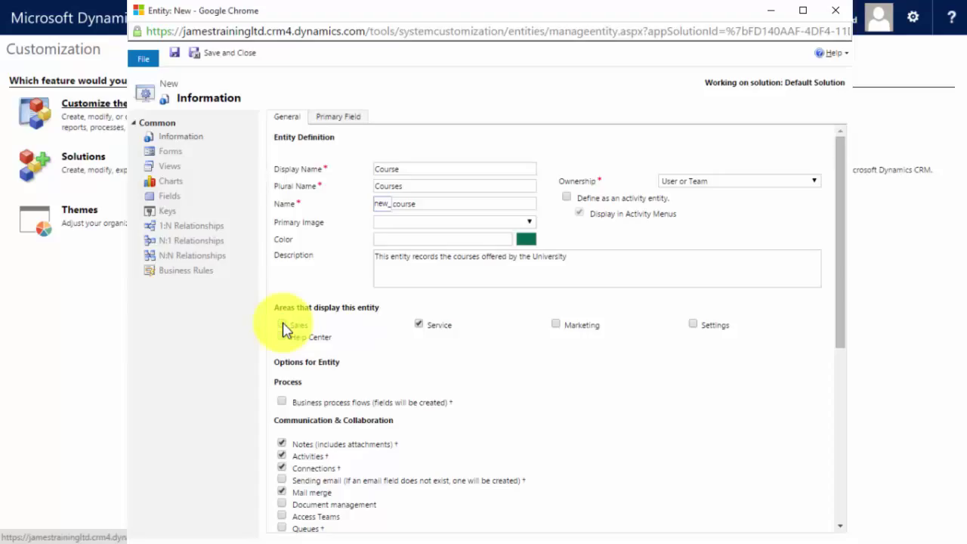
pyautogui.click(175, 53)
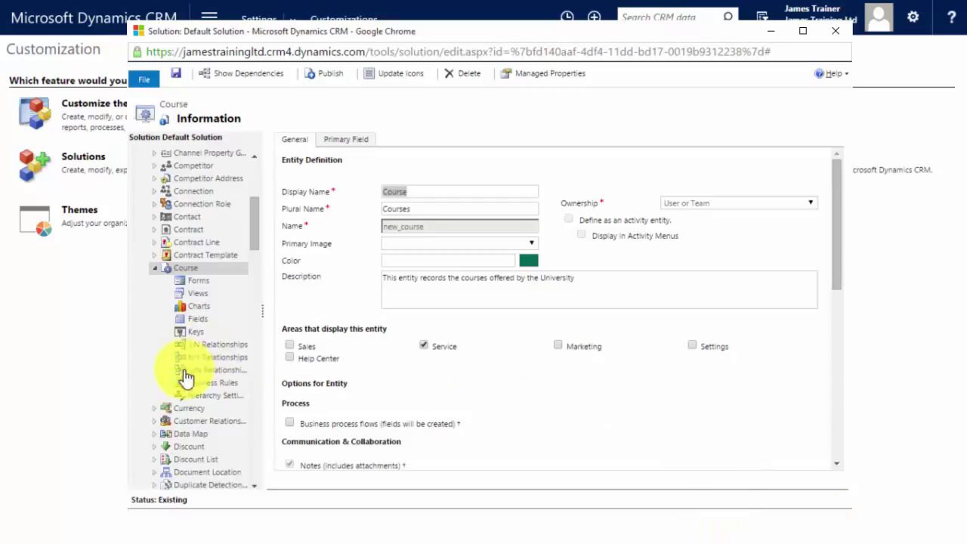
# - Open the Course entity's main Information form in the form editor
pyautogui.click(203, 324)
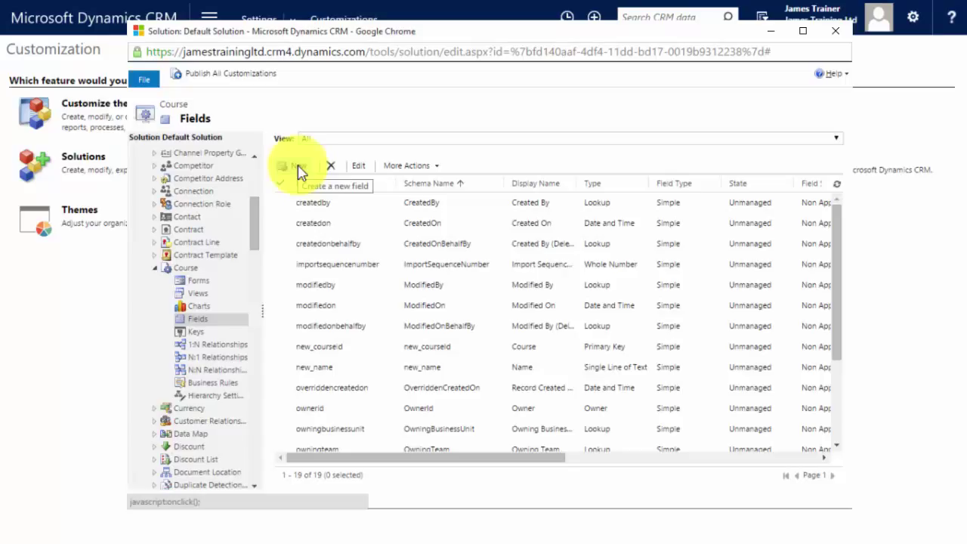
pyautogui.click(201, 281)
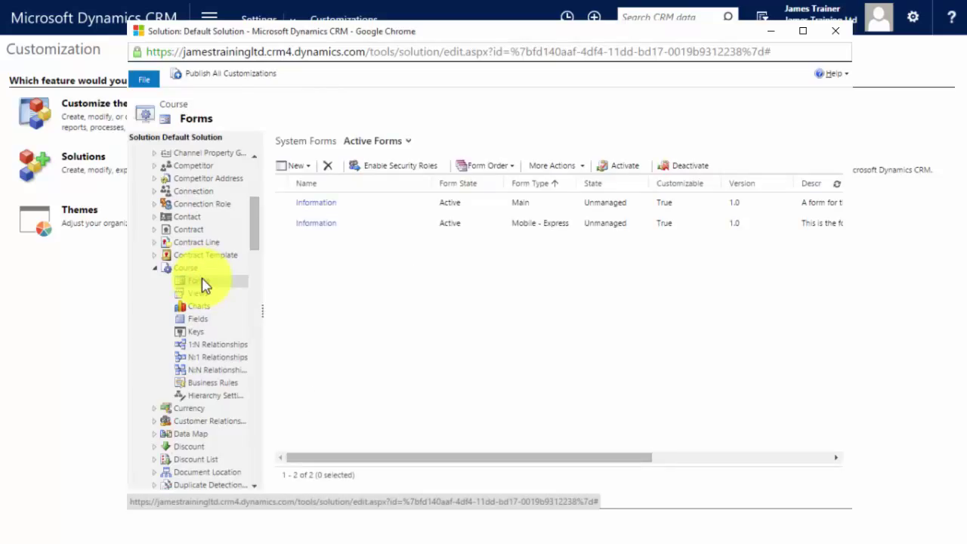
pyautogui.click(363, 204)
pyautogui.doubleClick(364, 205)
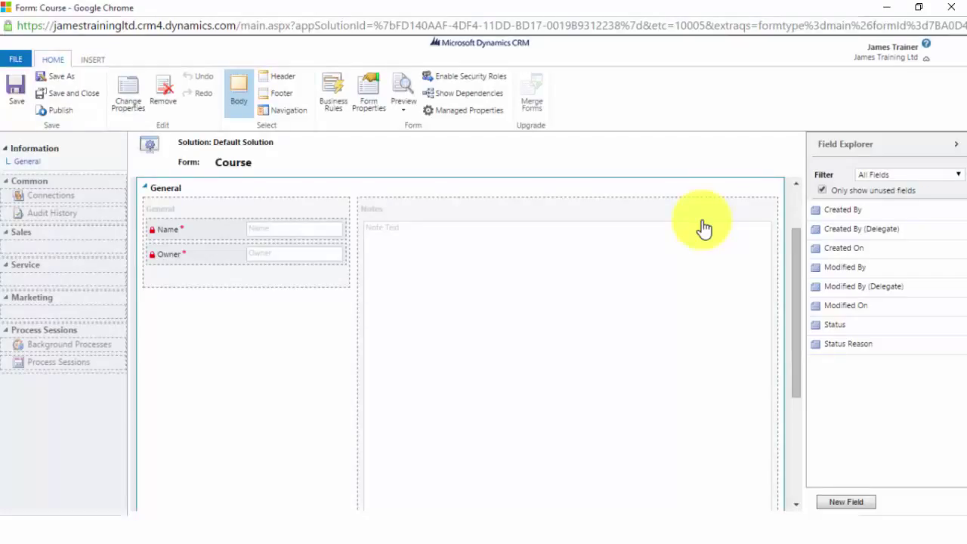
# - Change the label of the Name field on the Course form to "Course Title"
pyautogui.moveTo(204, 237); pyautogui.dragTo(204, 239)
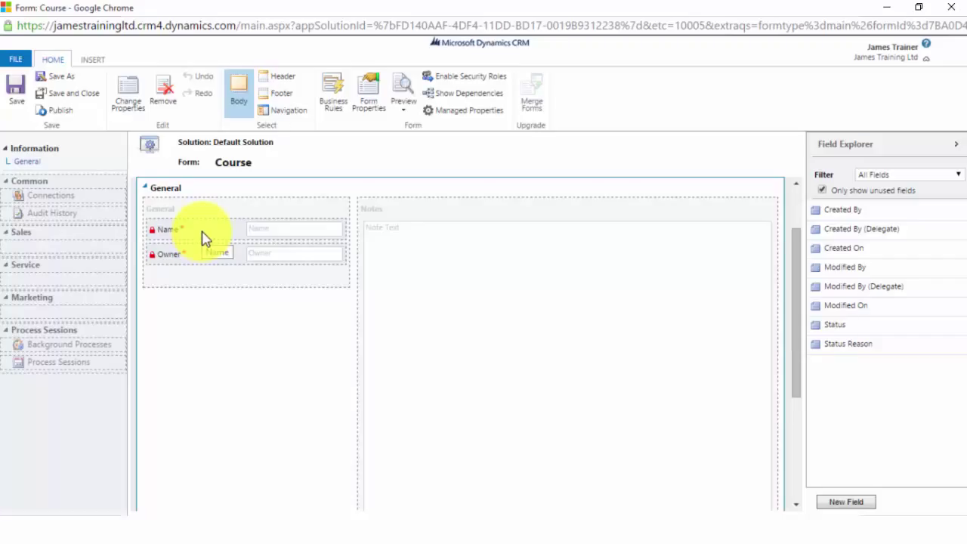
pyautogui.doubleClick(202, 239)
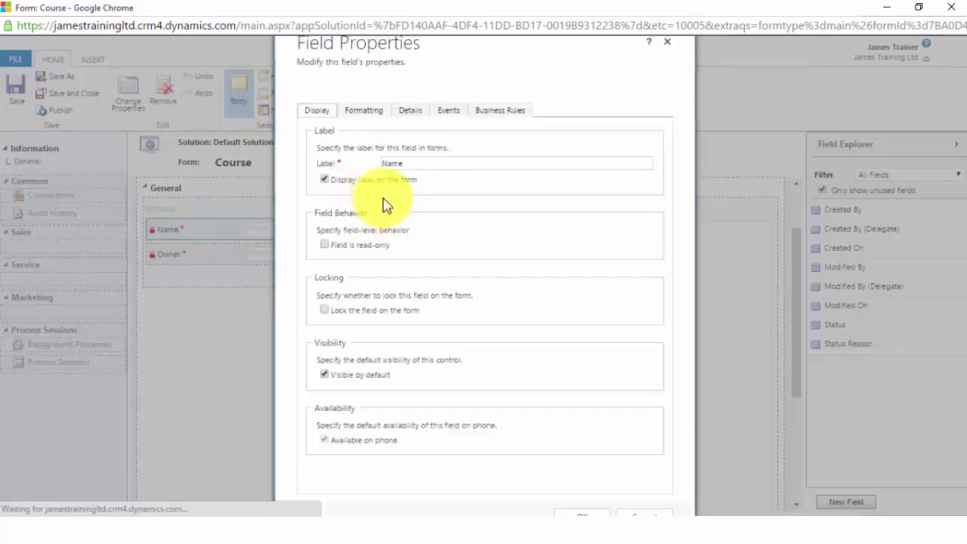
pyautogui.doubleClick(415, 163)
pyautogui.press('BackSpace')
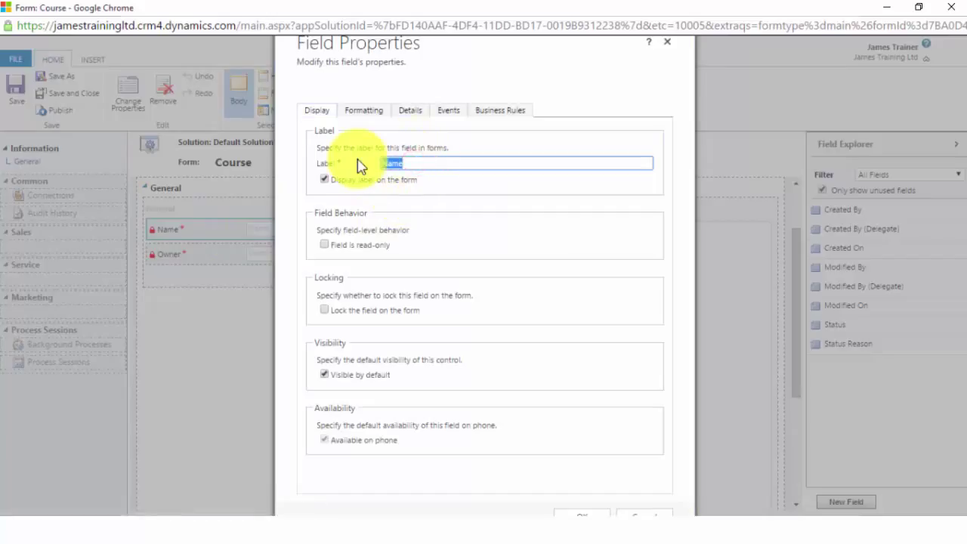
pyautogui.write('Course Title')
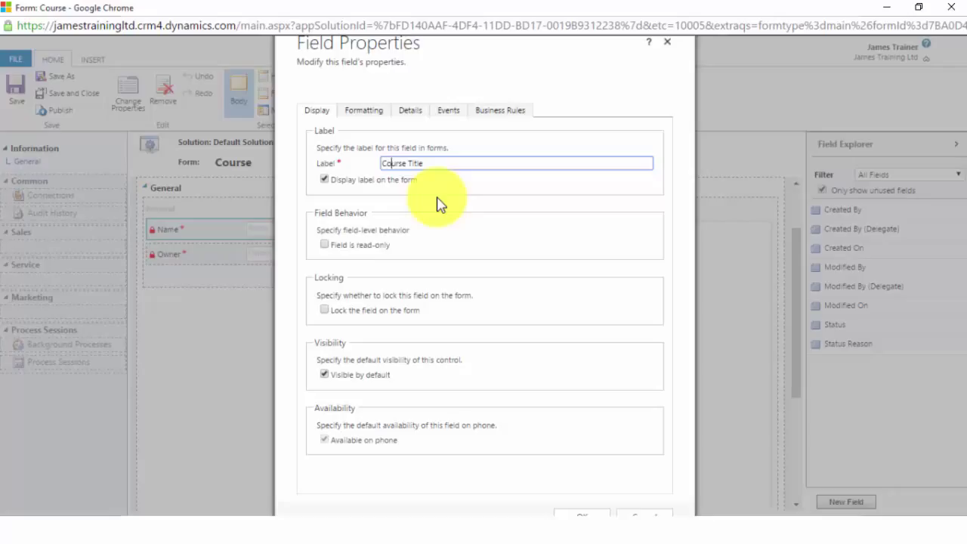
pyautogui.click(572, 520)
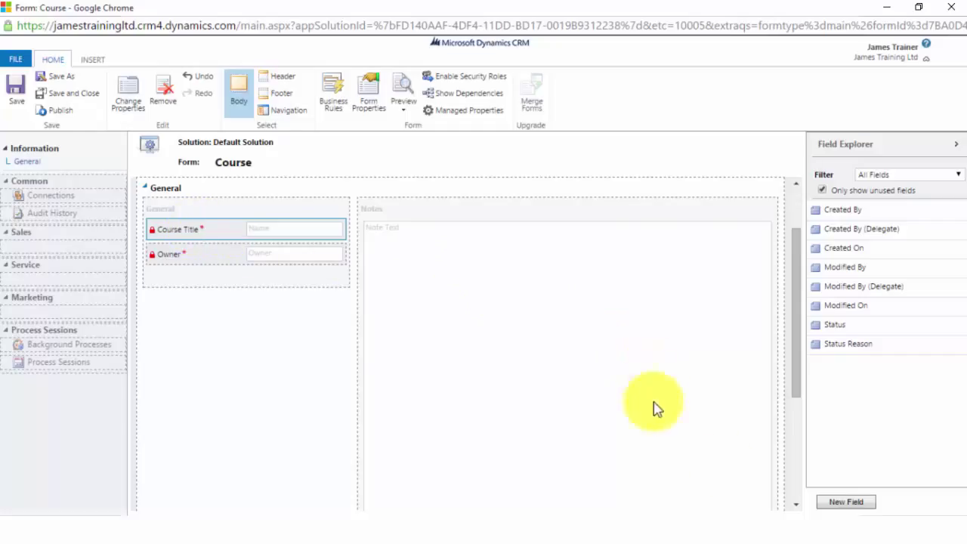
# - Start a new Course field named "Qualification Level" with an Optional requirement and the Two Options data type
pyautogui.click(833, 504)
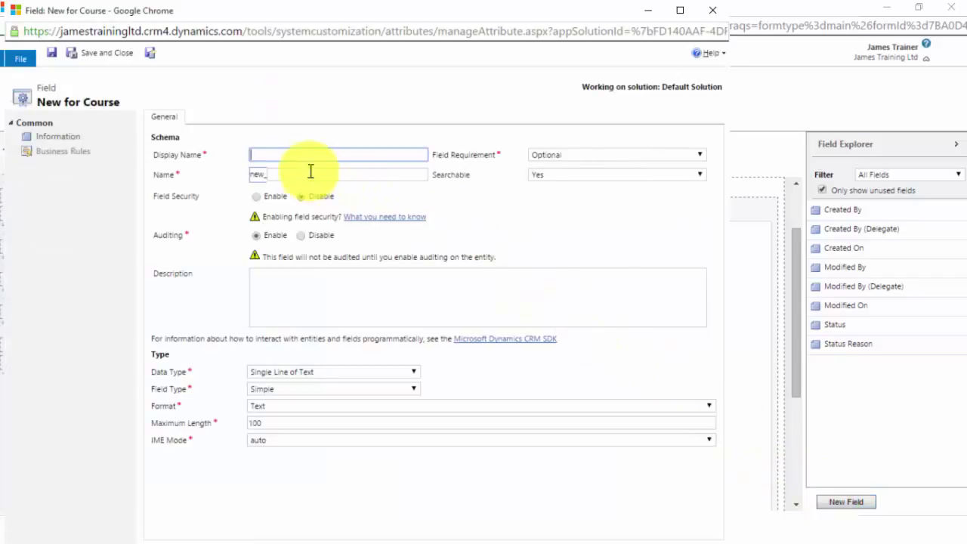
pyautogui.click(299, 154)
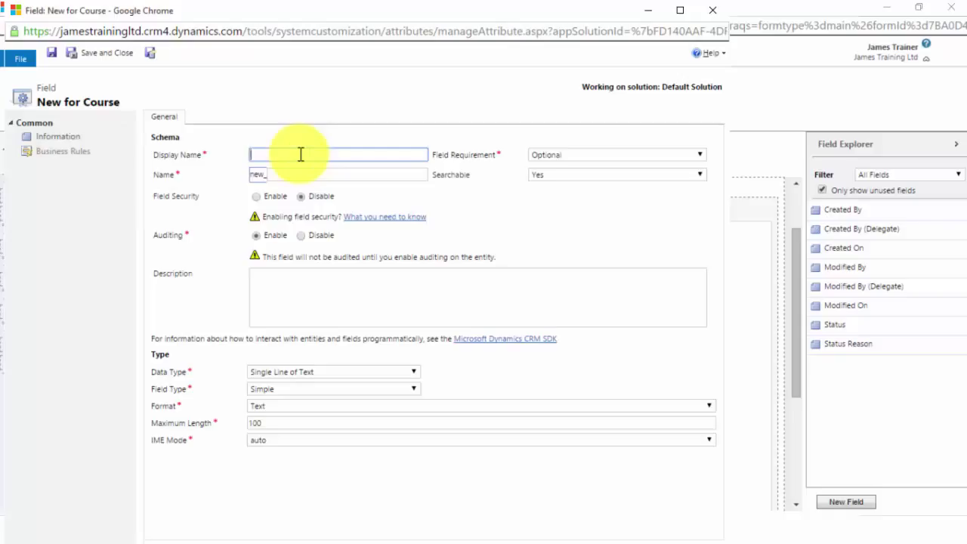
pyautogui.write('Qualification Level')
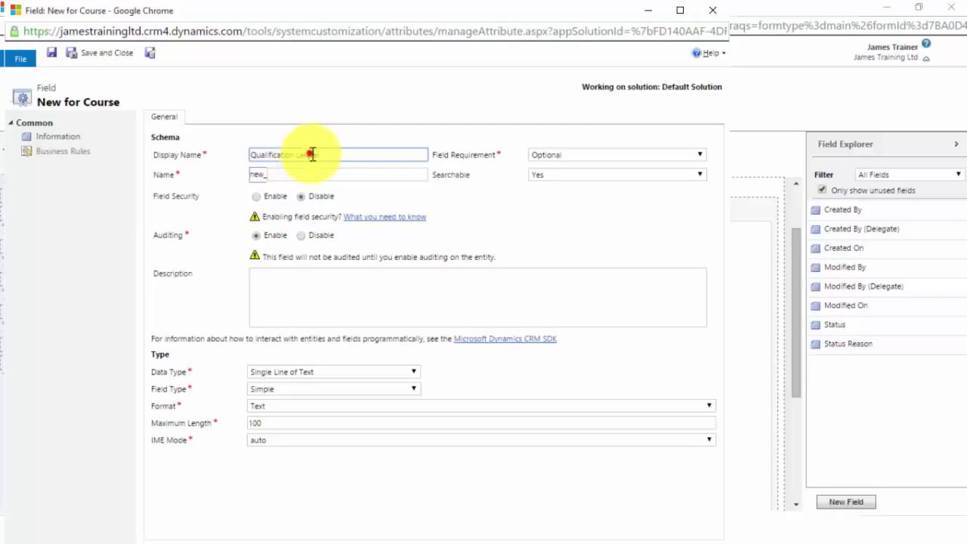
pyautogui.click(339, 174)
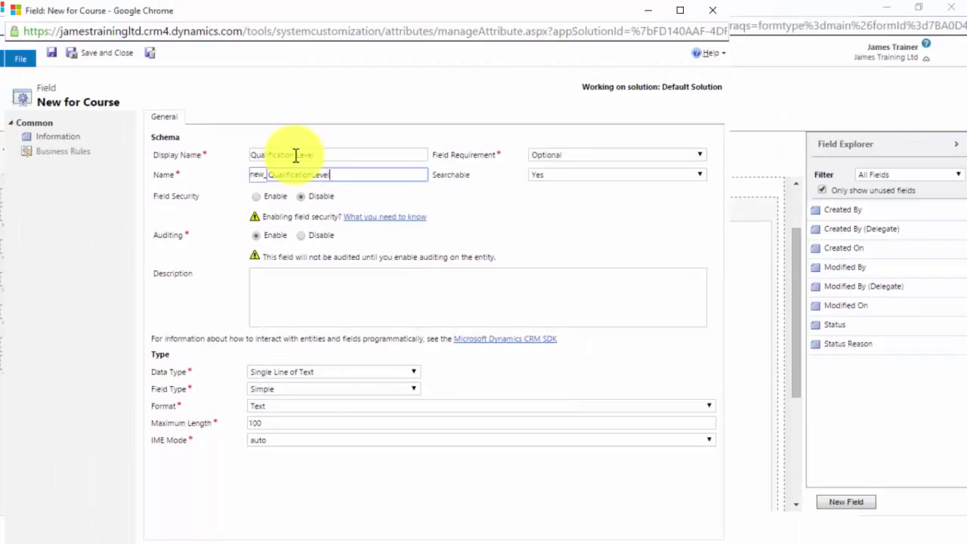
pyautogui.click(551, 156)
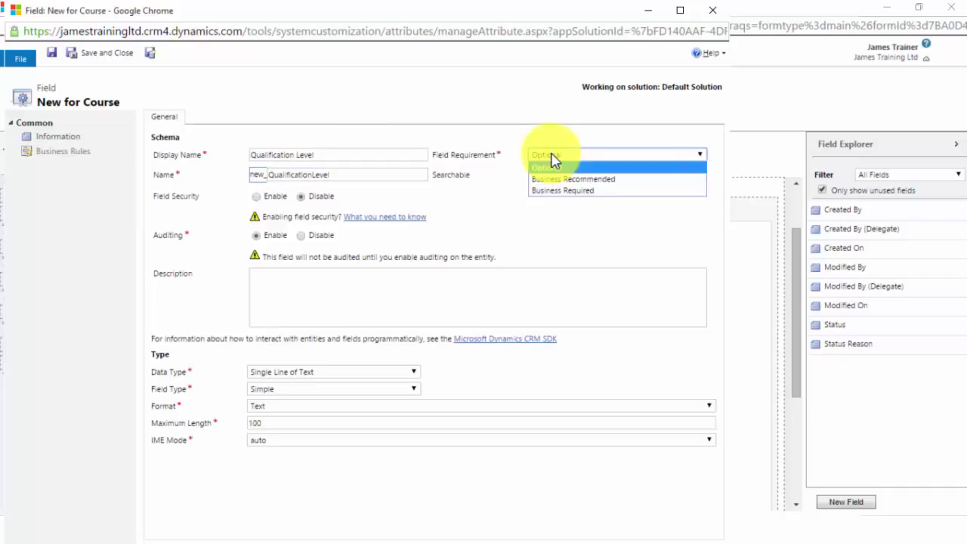
pyautogui.click(554, 163)
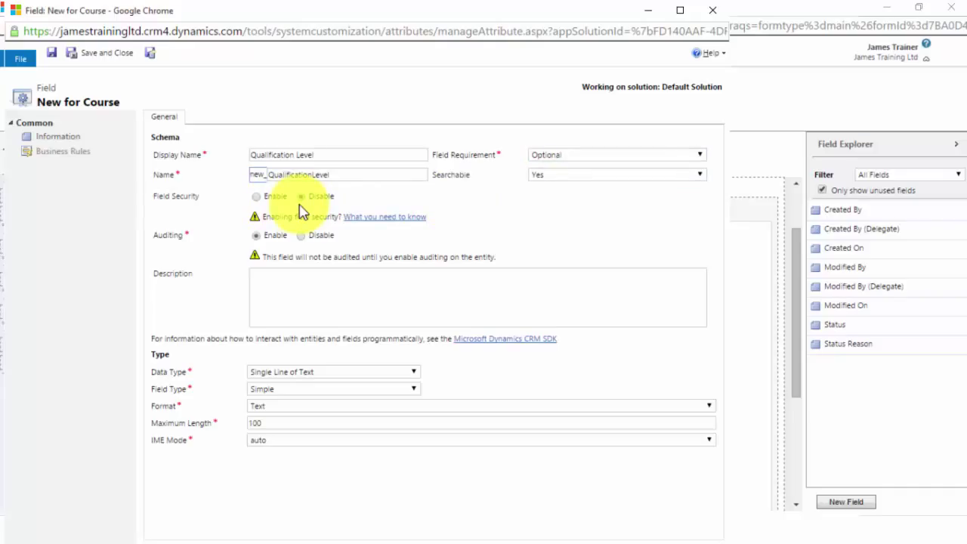
pyautogui.click(309, 372)
pyautogui.click(294, 408)
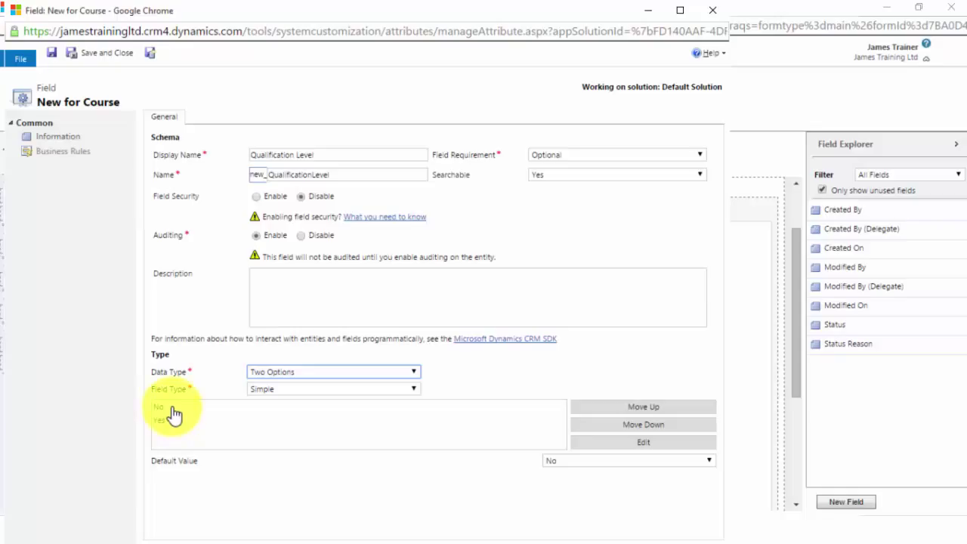
# - Relabel the "No" list value of the Qualification Level field as "Undergraduate"
pyautogui.click(173, 409)
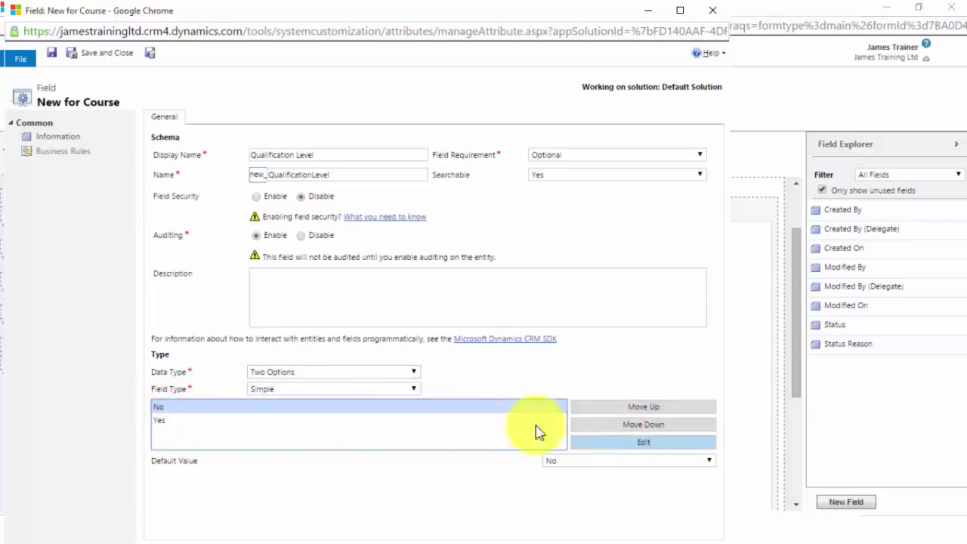
pyautogui.click(641, 443)
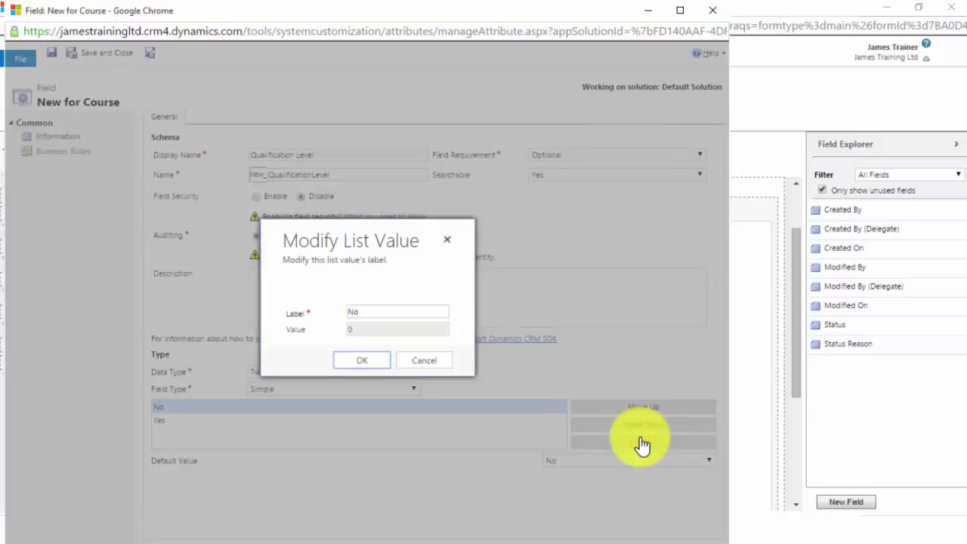
pyautogui.moveTo(391, 310); pyautogui.dragTo(324, 313)
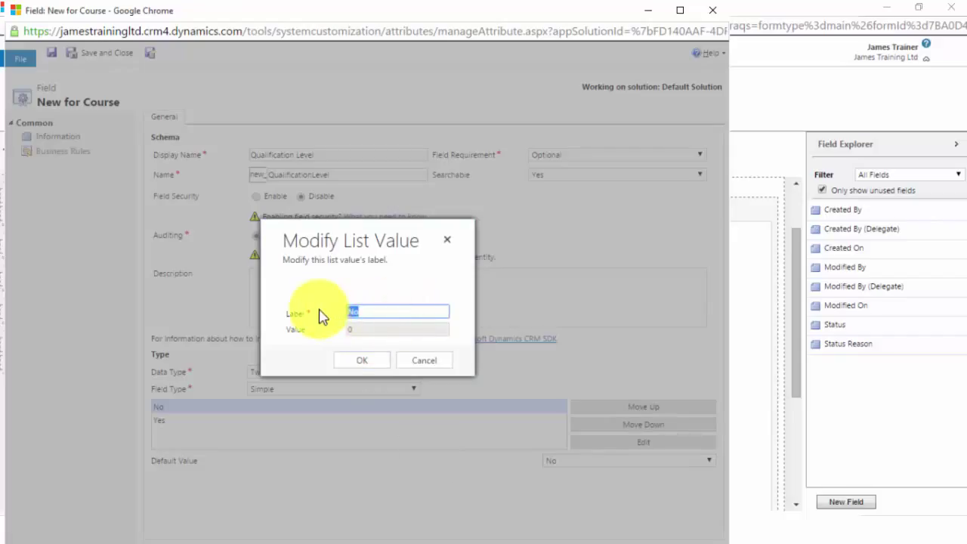
pyautogui.write('Unm')
pyautogui.press('BackSpace')
pyautogui.write('dergraduate')
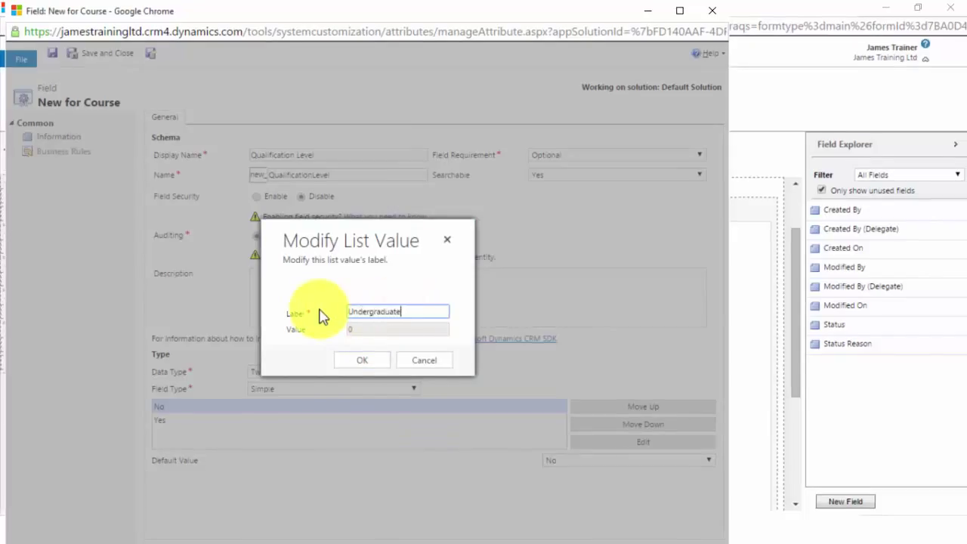
pyautogui.click(355, 360)
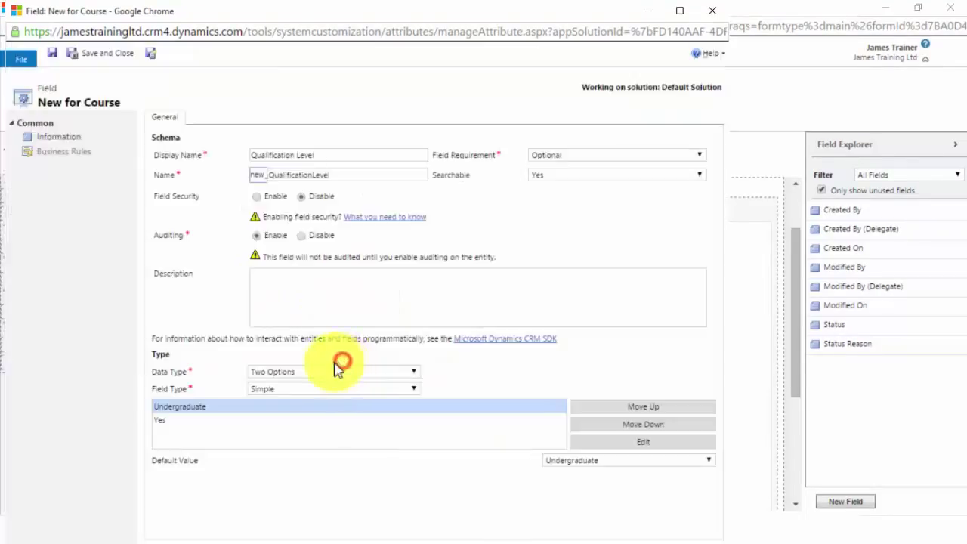
# - Relabel the "Yes" list value of the Qualification Level field as "Postgraduate"
pyautogui.click(185, 421)
pyautogui.click(614, 442)
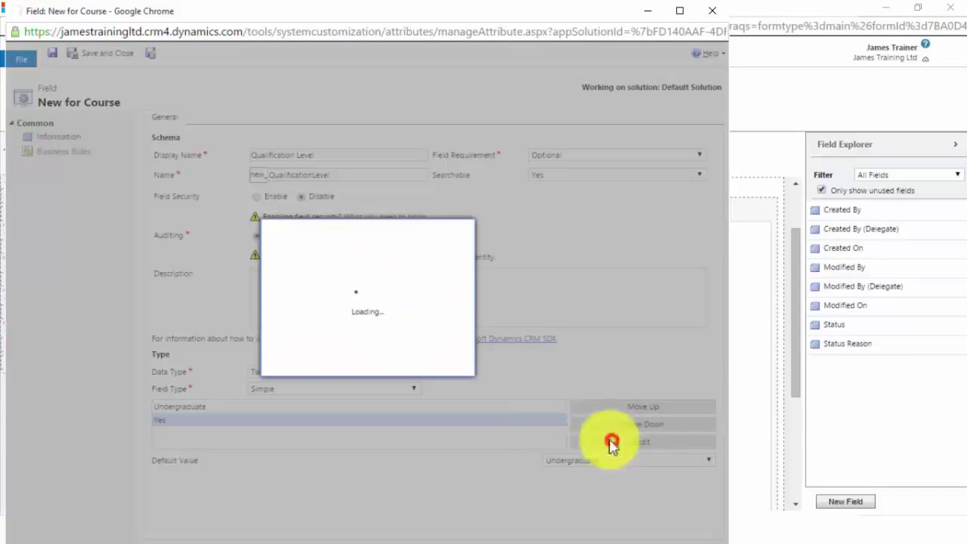
pyautogui.doubleClick(369, 314)
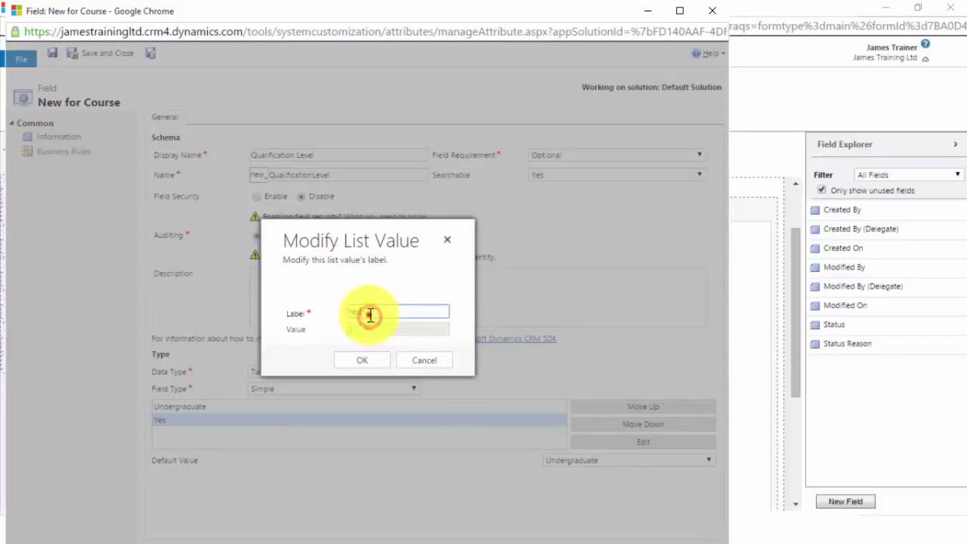
pyautogui.write('Postgrsduate')
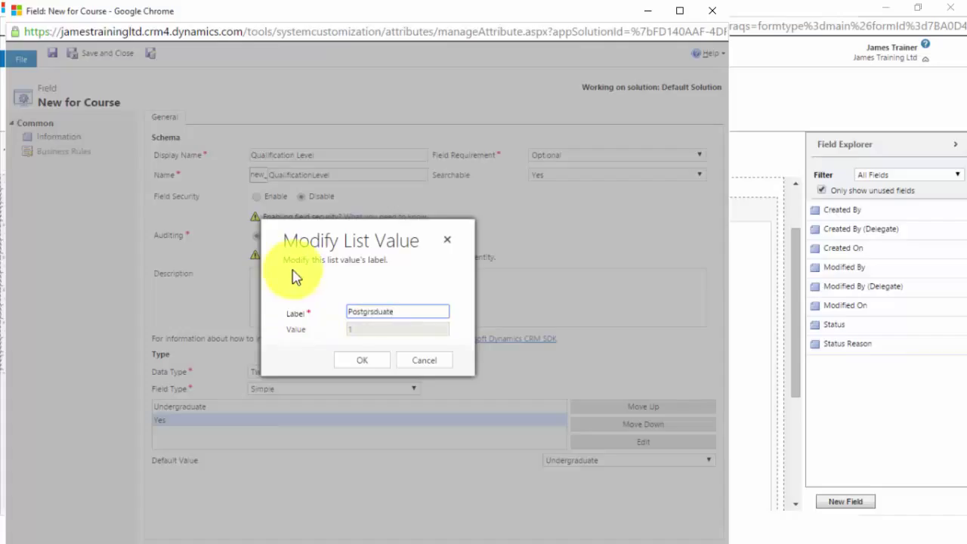
pyautogui.click(376, 312)
pyautogui.press('BackSpace')
pyautogui.write('aduate')
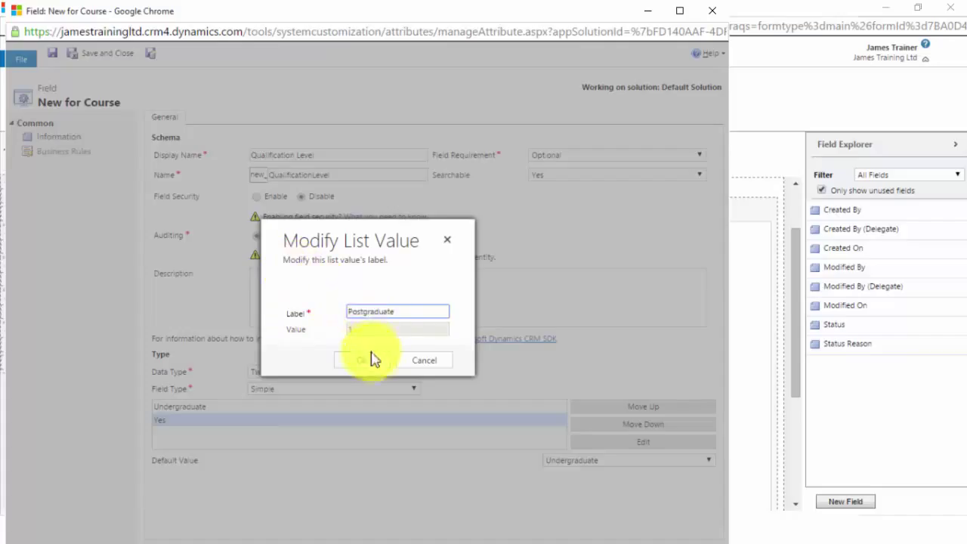
pyautogui.click(370, 358)
# - Keep Undergraduate as the default value, save the Qualification Level field and start another new field
pyautogui.click(559, 460)
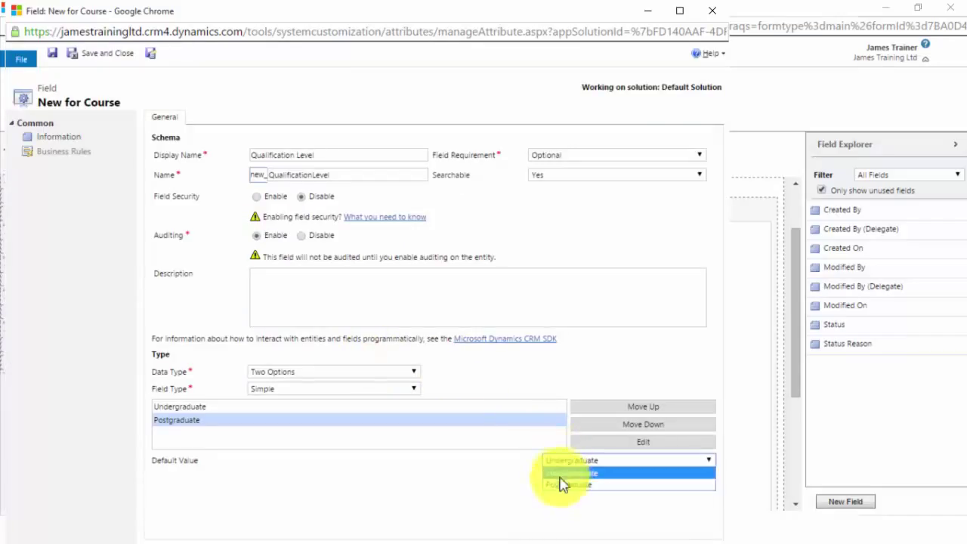
pyautogui.click(496, 471)
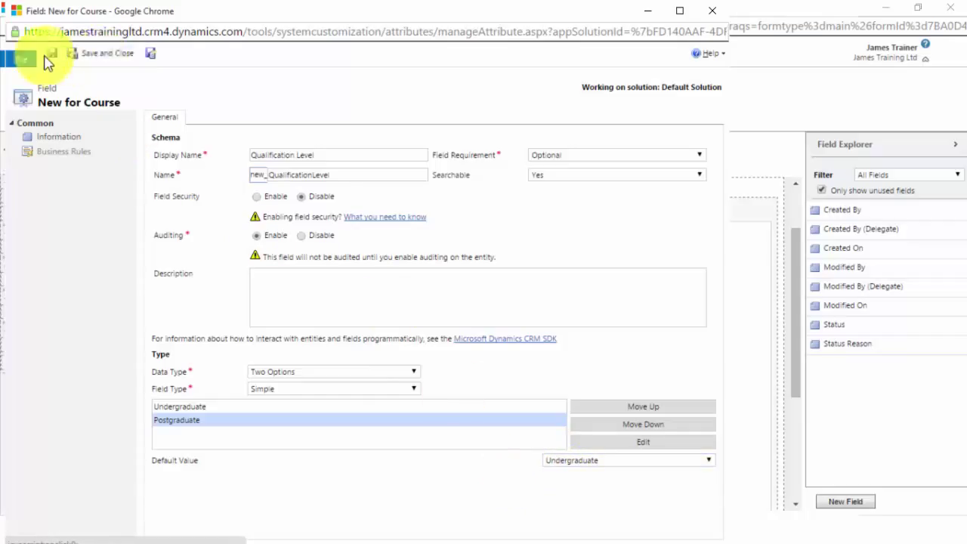
pyautogui.click(150, 56)
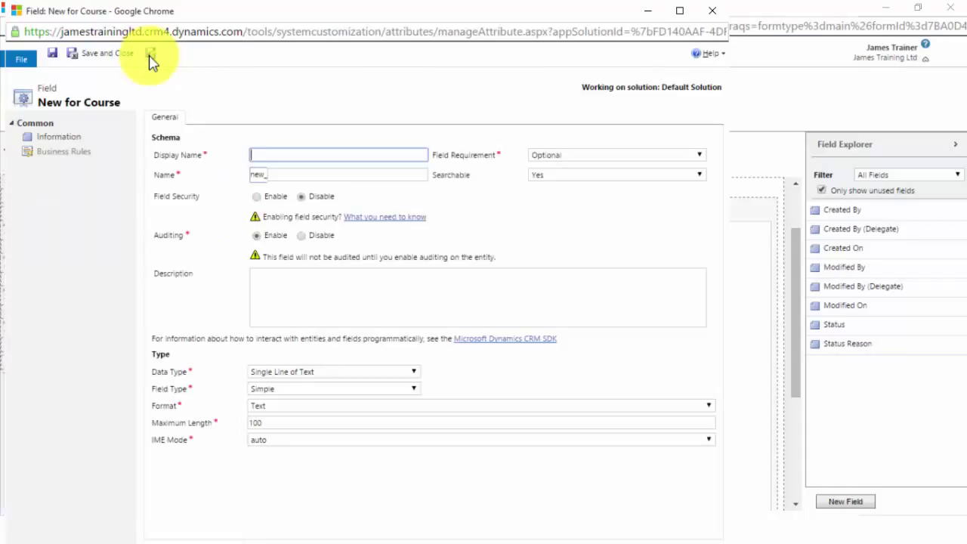
# - Name the new field "Course Year" and set its data type to Option Set
pyautogui.write('Y')
pyautogui.press('BackSpace')
pyautogui.write('Course Year')
pyautogui.press('Tab')
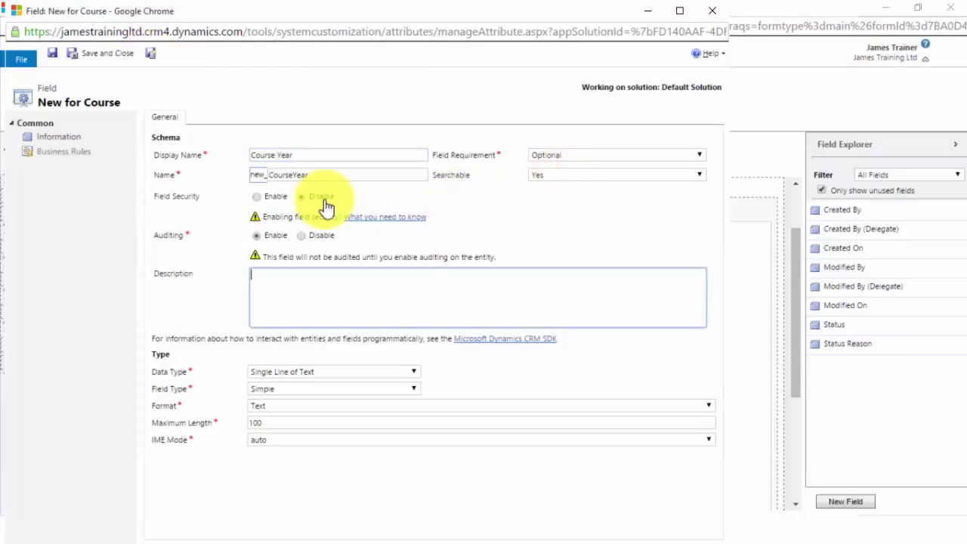
pyautogui.click(320, 372)
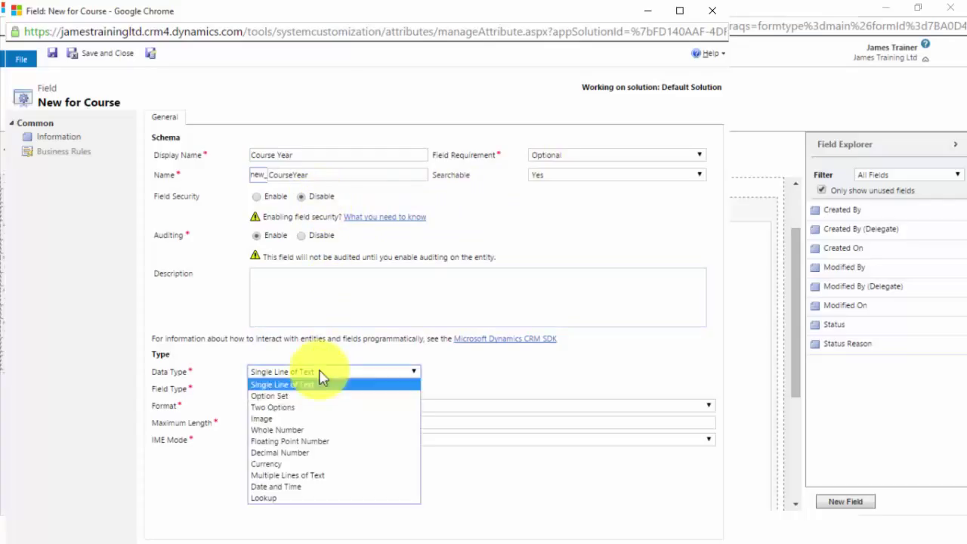
pyautogui.click(312, 396)
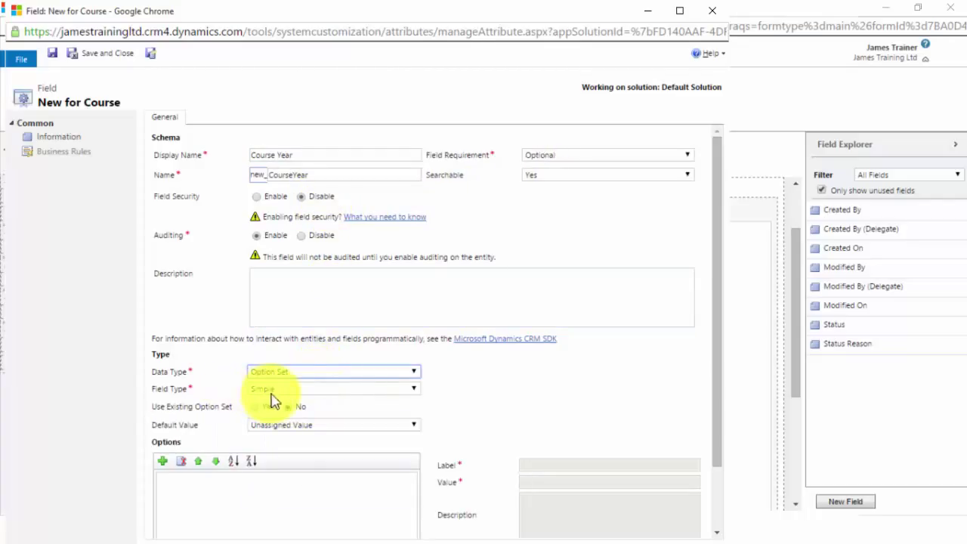
# - Examine the existing global option sets available for the Course Year field
pyautogui.moveTo(717, 242); pyautogui.dragTo(716, 371)
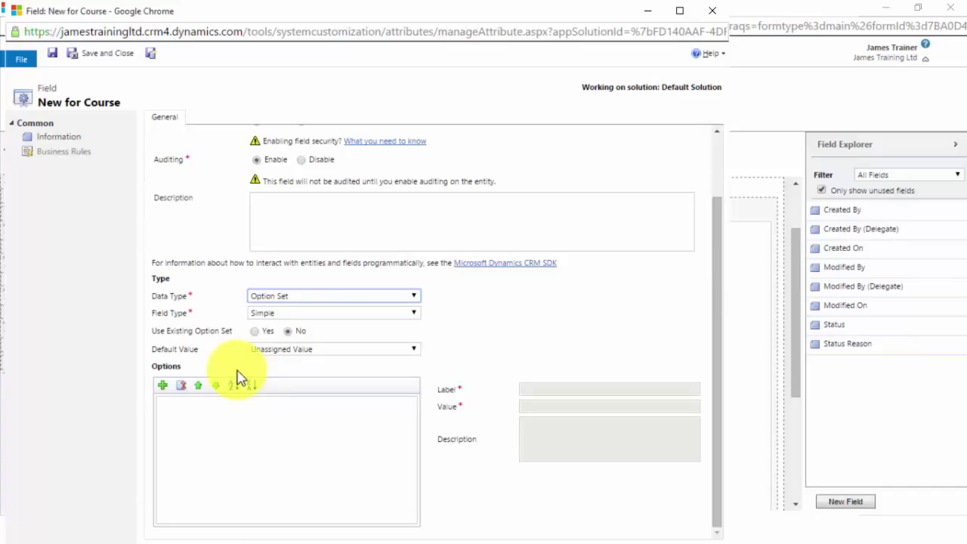
pyautogui.click(257, 332)
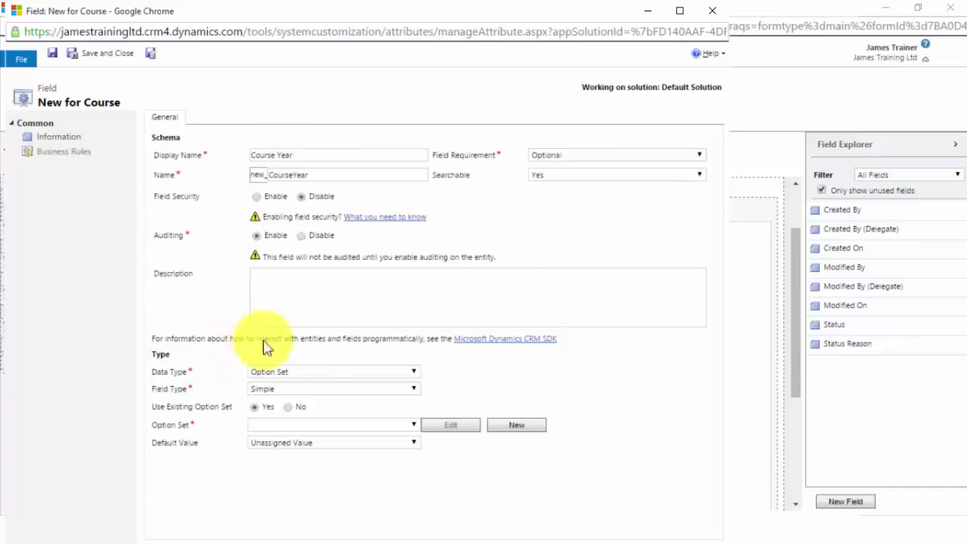
pyautogui.click(413, 425)
pyautogui.scroll(-6, 363, 280)
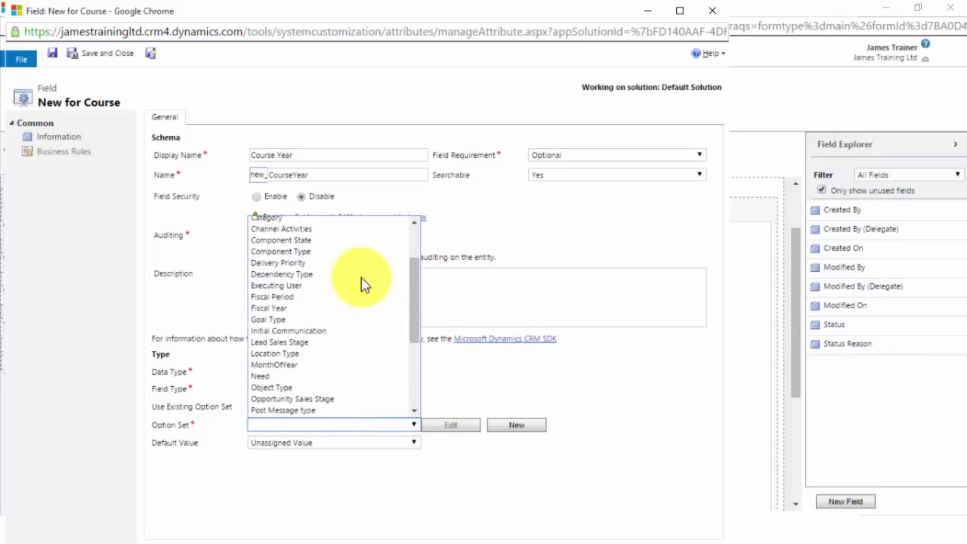
pyautogui.scroll(6, 367, 323)
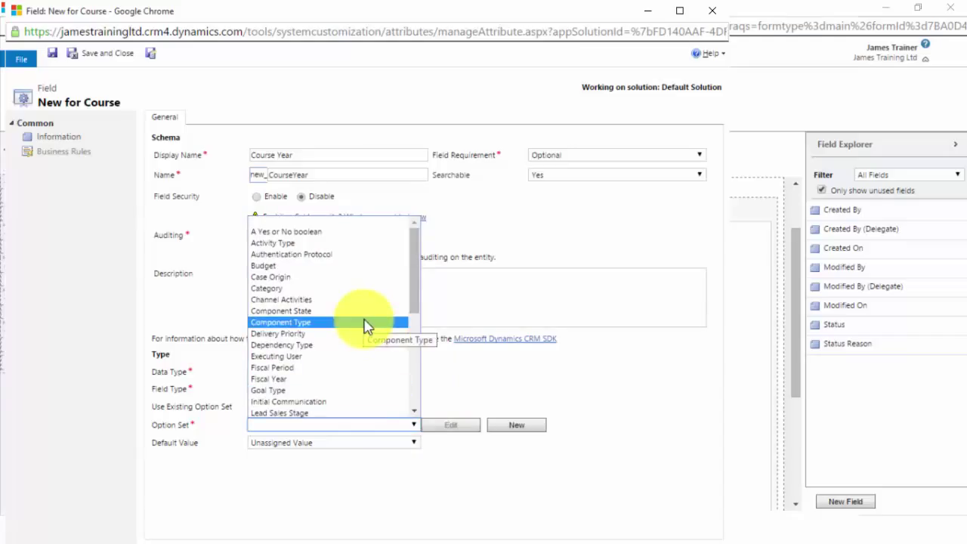
pyautogui.click(458, 370)
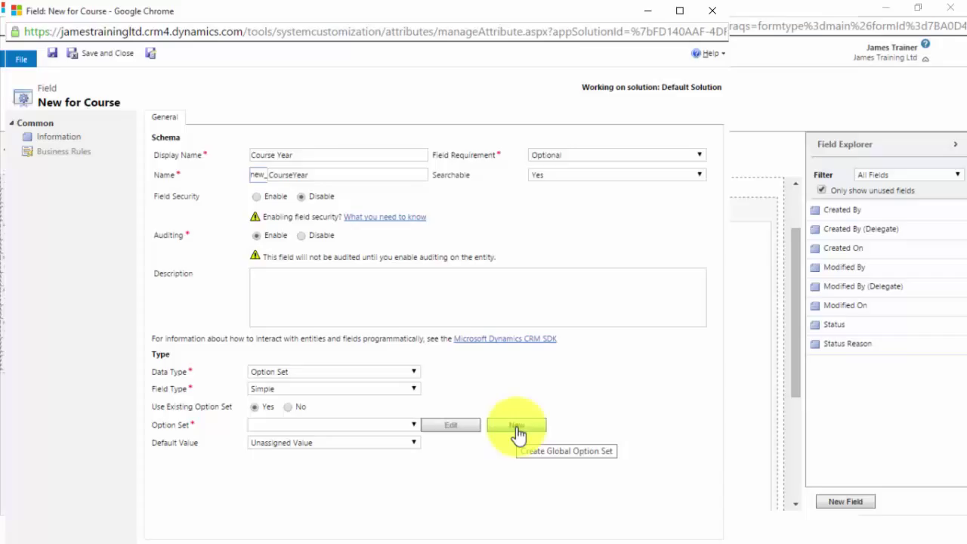
pyautogui.click(288, 407)
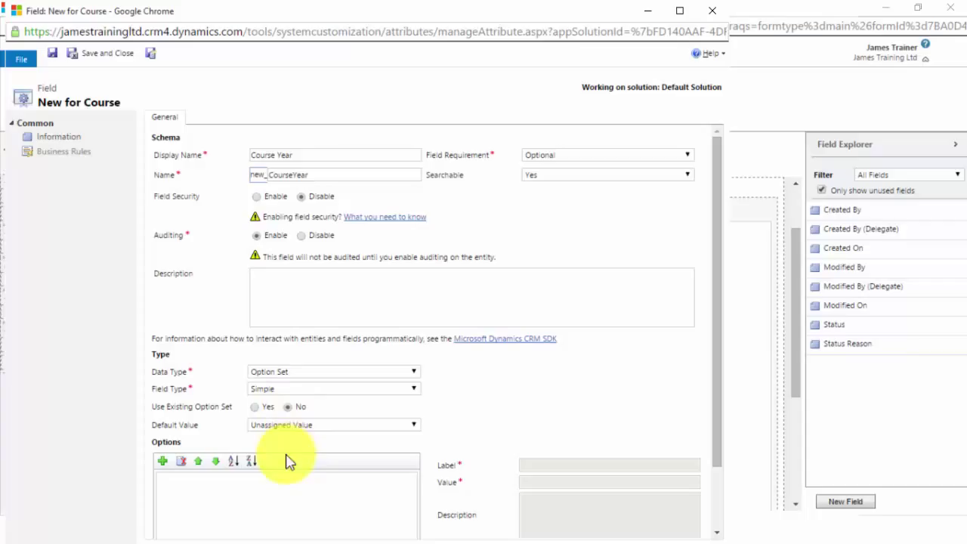
# - Set the field to use an existing option set and start a new global option set named "Course Year"
pyautogui.click(254, 407)
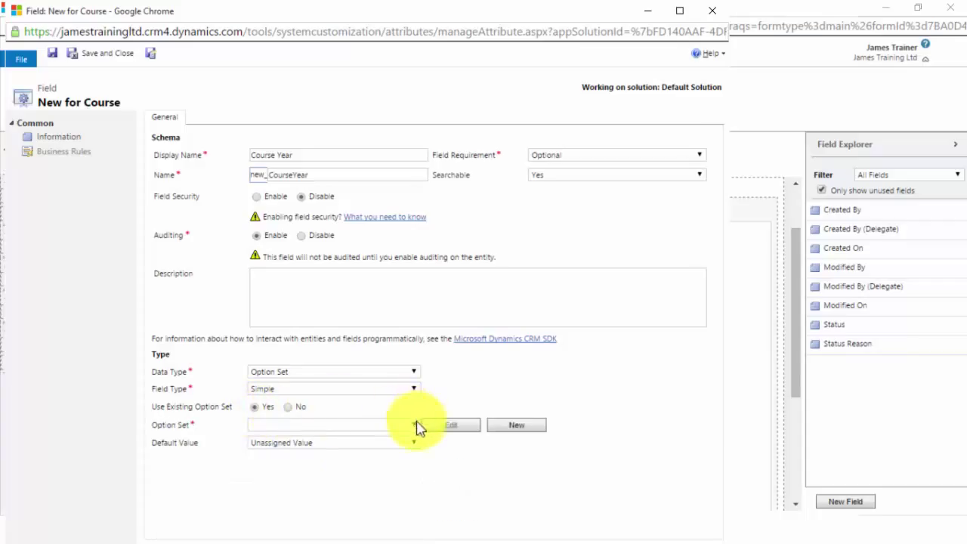
pyautogui.click(505, 425)
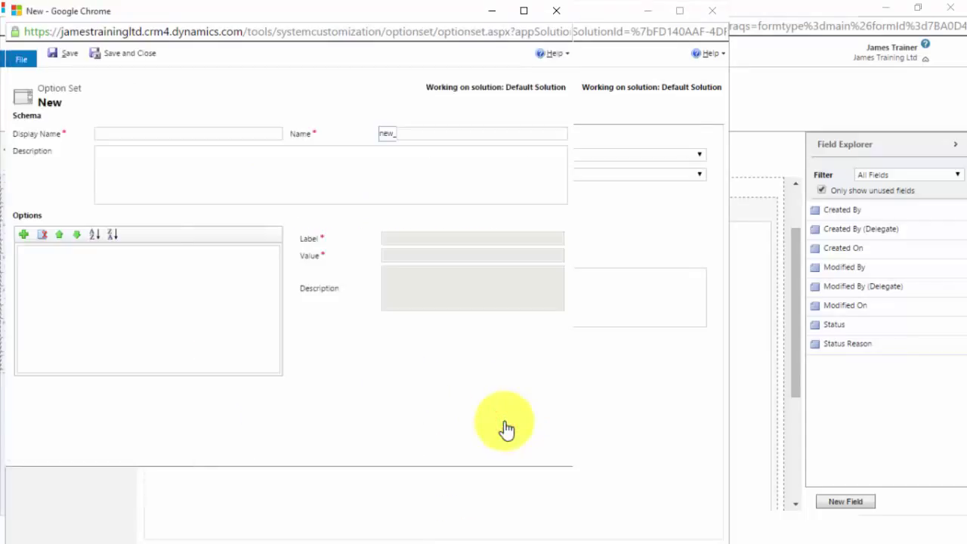
pyautogui.click(194, 133)
pyautogui.write('Course Year')
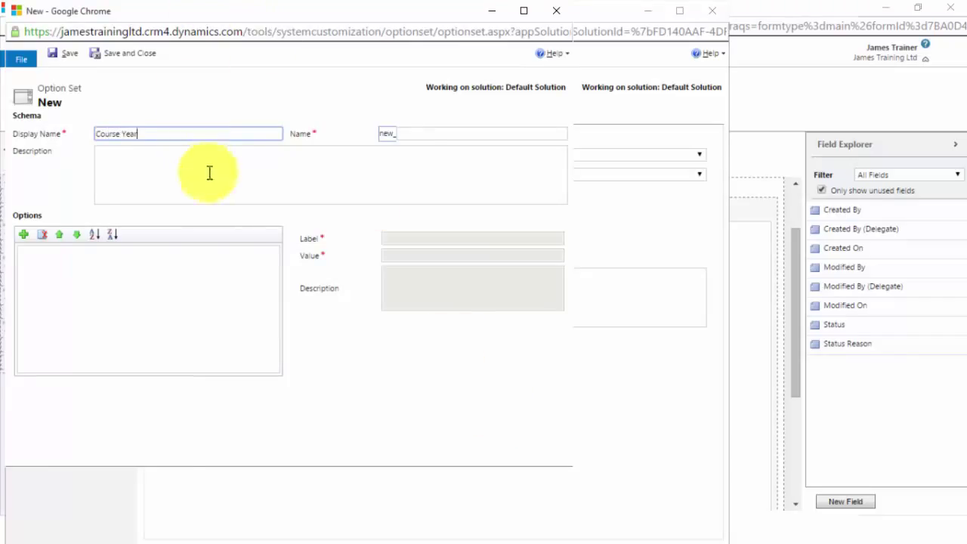
pyautogui.click(28, 237)
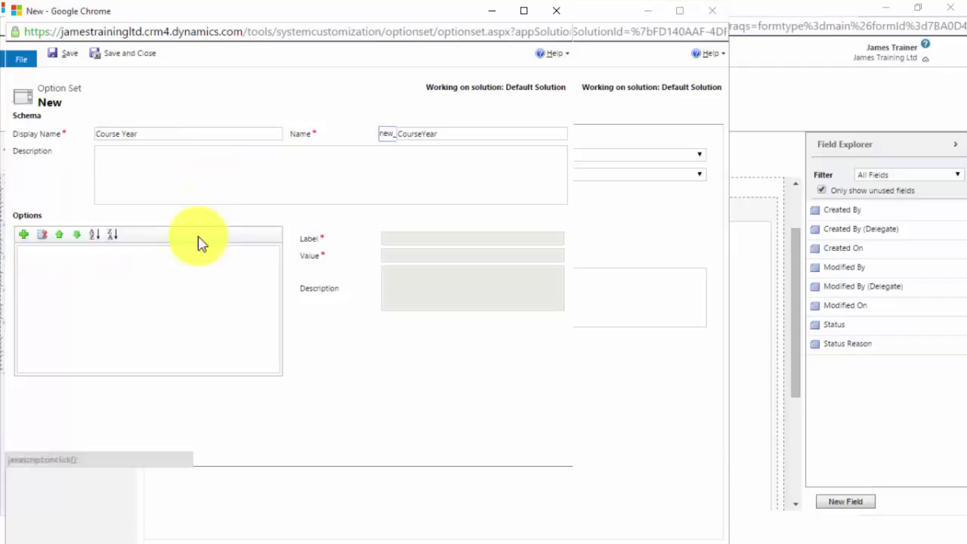
# - Add the options "Year 1" and "Year 2" to the Course Year option set
pyautogui.click(22, 235)
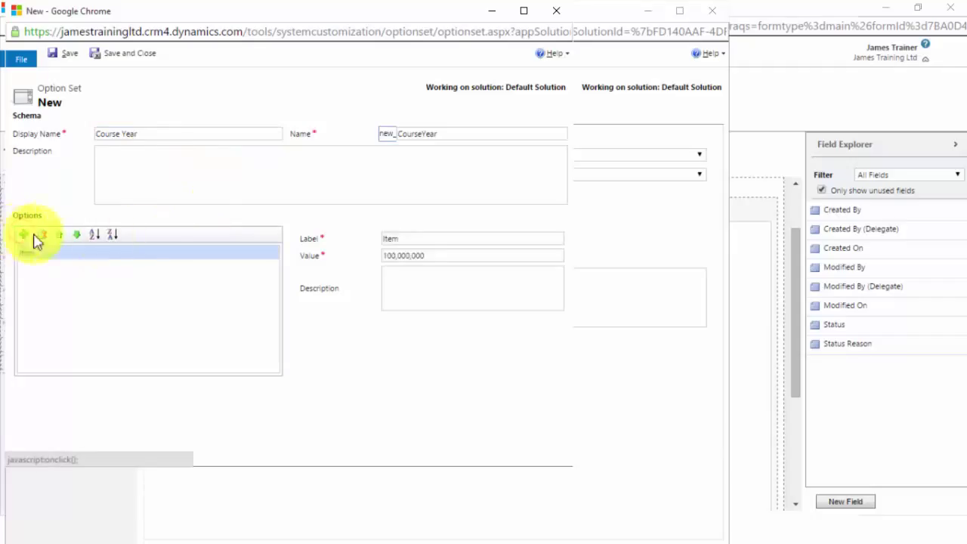
pyautogui.doubleClick(408, 239)
pyautogui.write('Year 1')
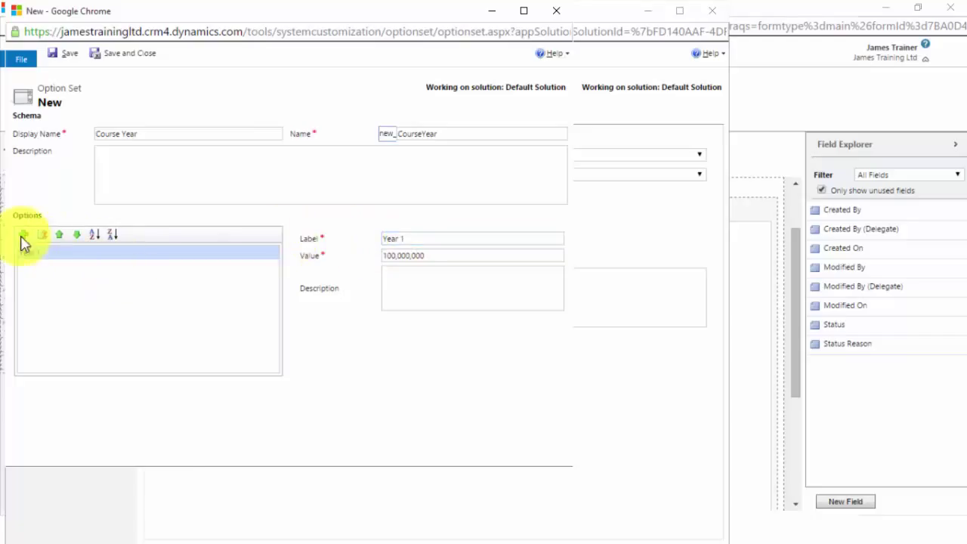
pyautogui.click(22, 235)
pyautogui.doubleClick(382, 239)
pyautogui.write('Year 2')
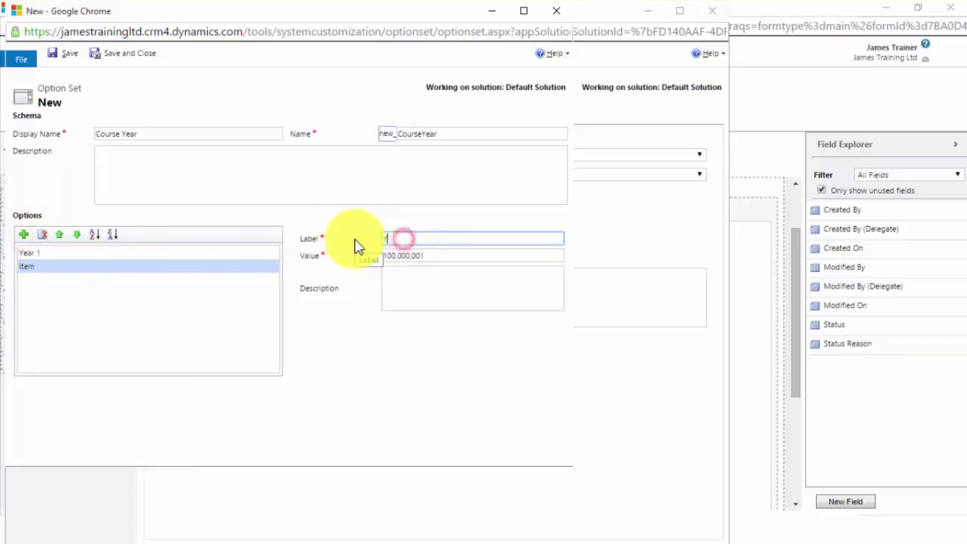
# - Add the options "Year 3" and "Year 4" to the Course Year option set, and save and close it
pyautogui.click(24, 235)
pyautogui.doubleClick(395, 238)
pyautogui.write('Year 3')
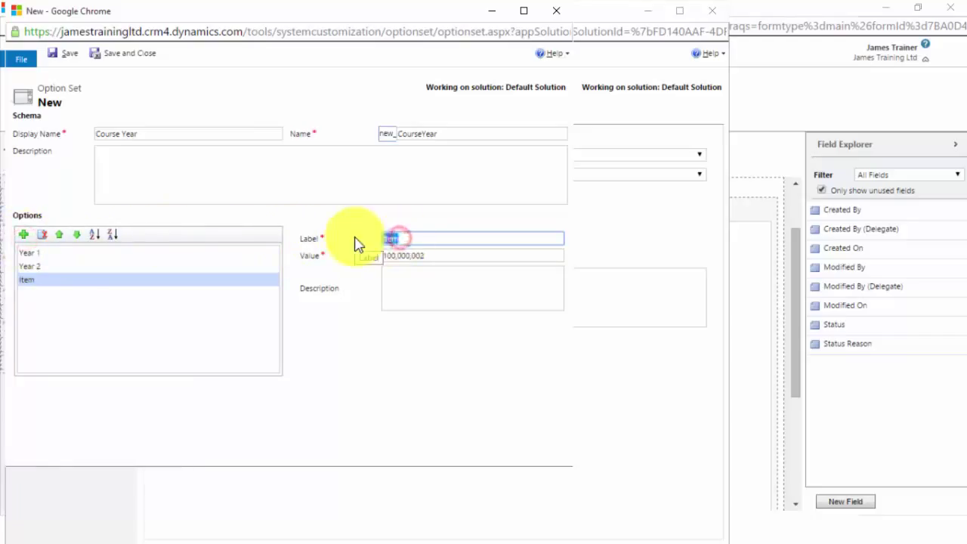
pyautogui.click(25, 235)
pyautogui.write('Year 4')
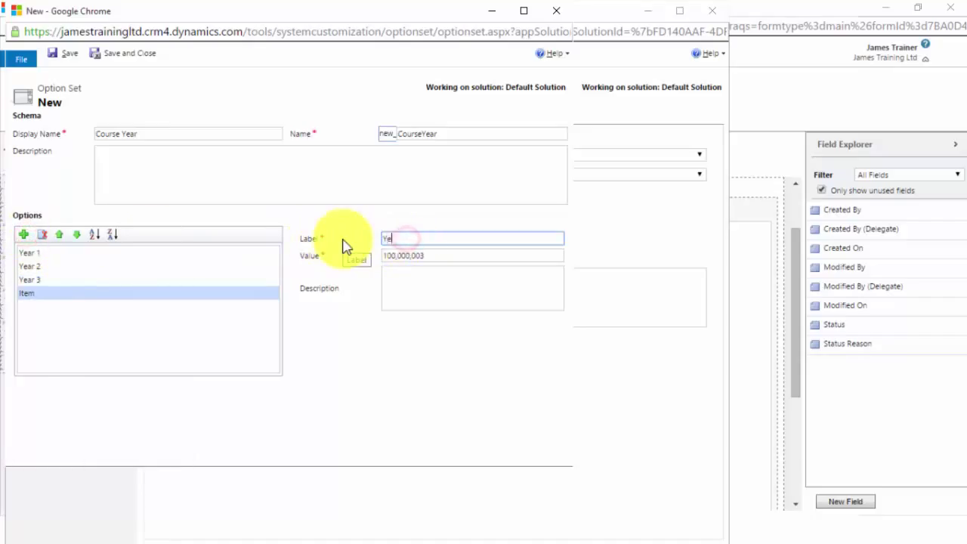
pyautogui.click(346, 360)
pyautogui.click(130, 62)
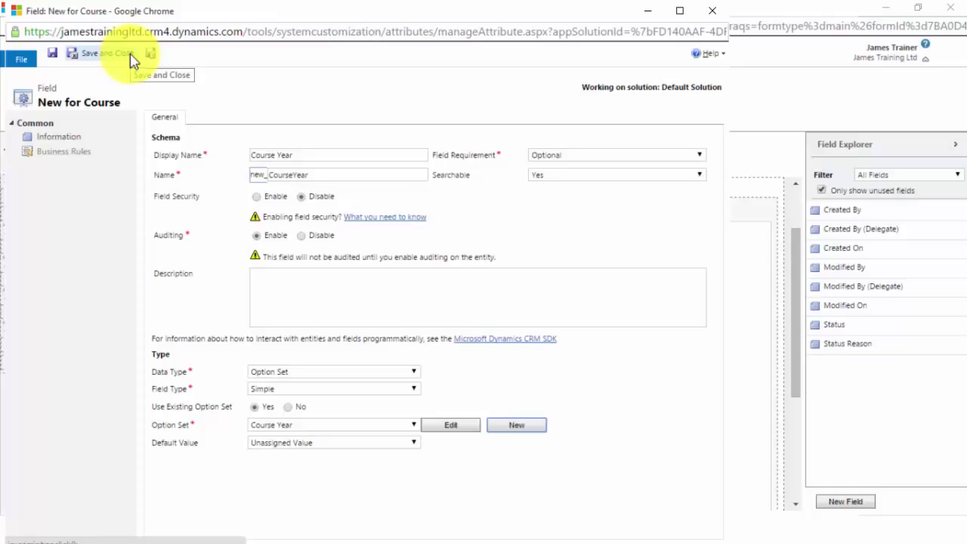
# - Save the Course Year field and start another new field with the display name "Lecturer"
pyautogui.click(155, 58)
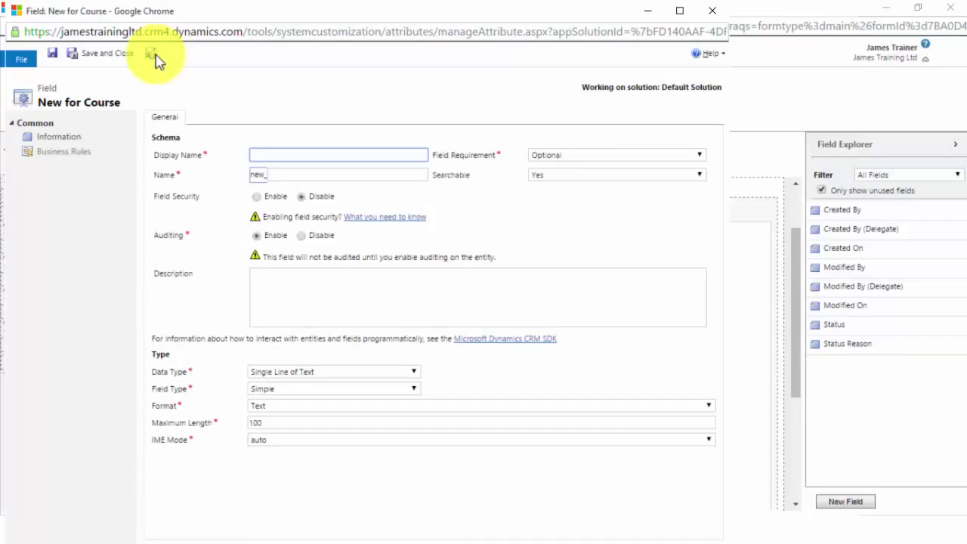
pyautogui.write('Lecturer')
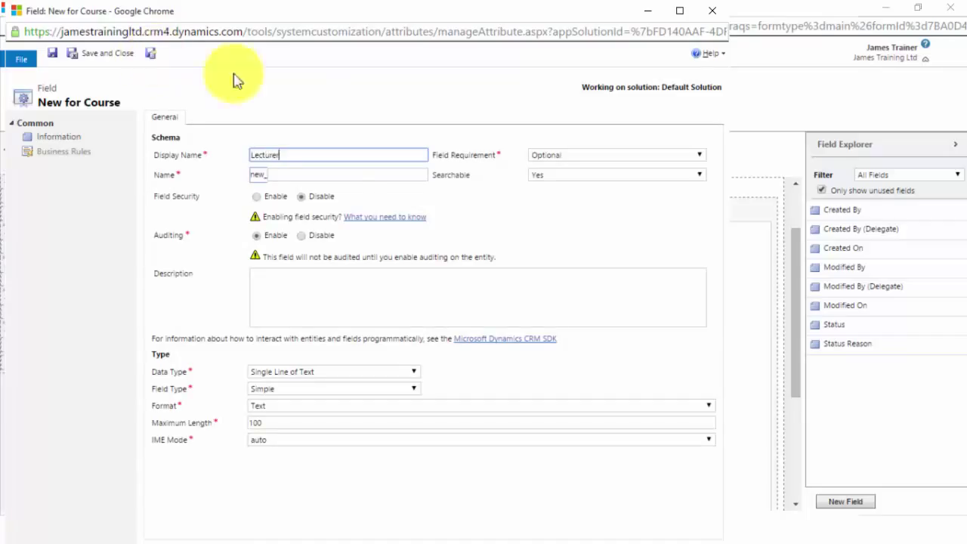
pyautogui.click(511, 210)
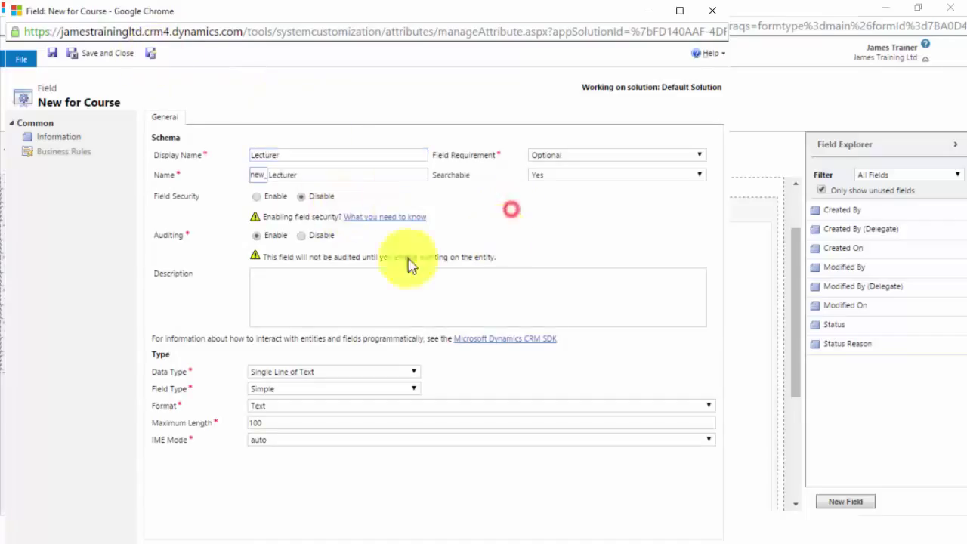
# - Make the Lecturer field a Lookup to the User record type, save it and leave the field editor
pyautogui.click(334, 372)
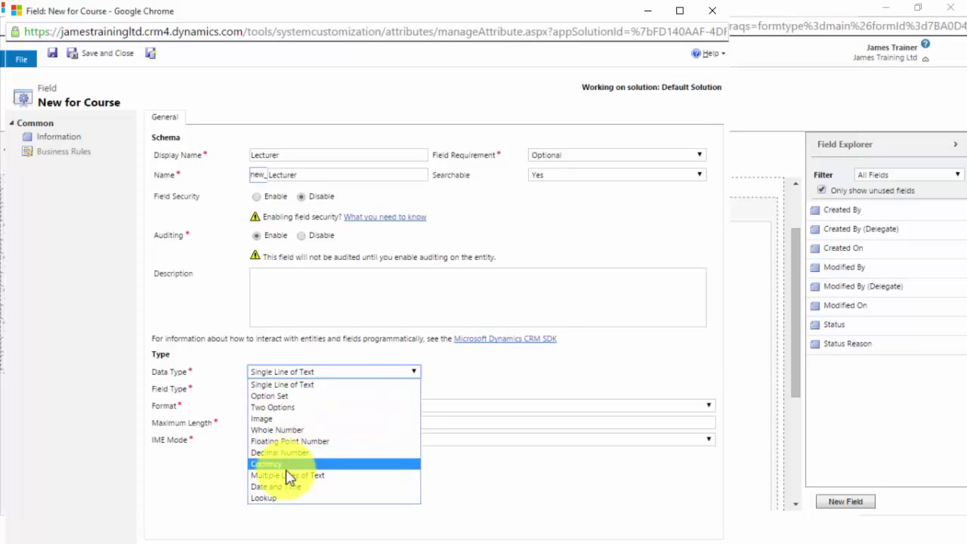
pyautogui.click(287, 498)
pyautogui.click(291, 388)
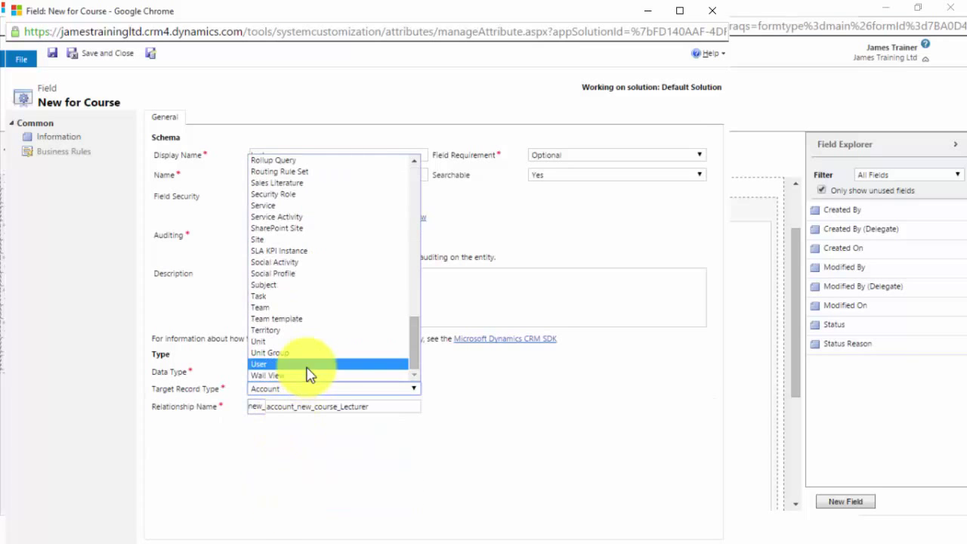
pyautogui.click(307, 367)
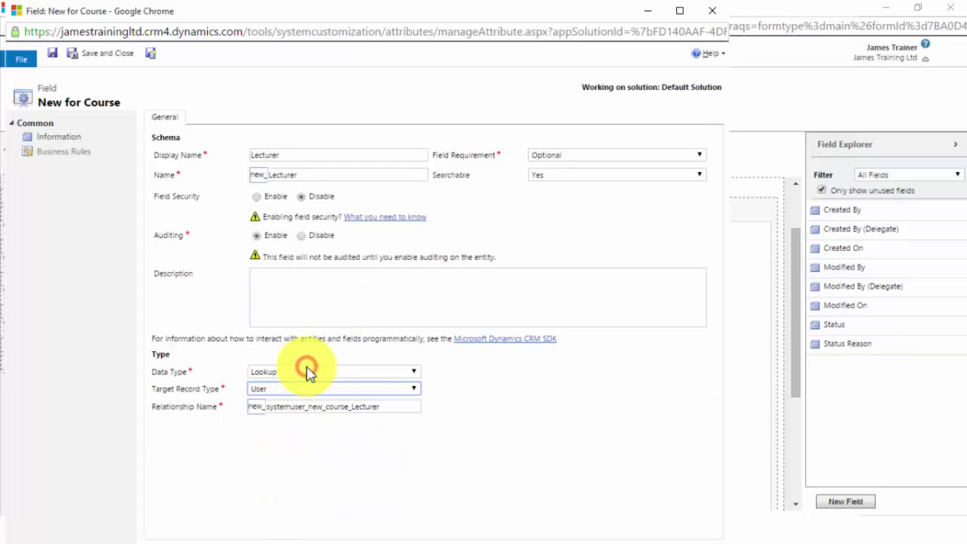
pyautogui.click(154, 55)
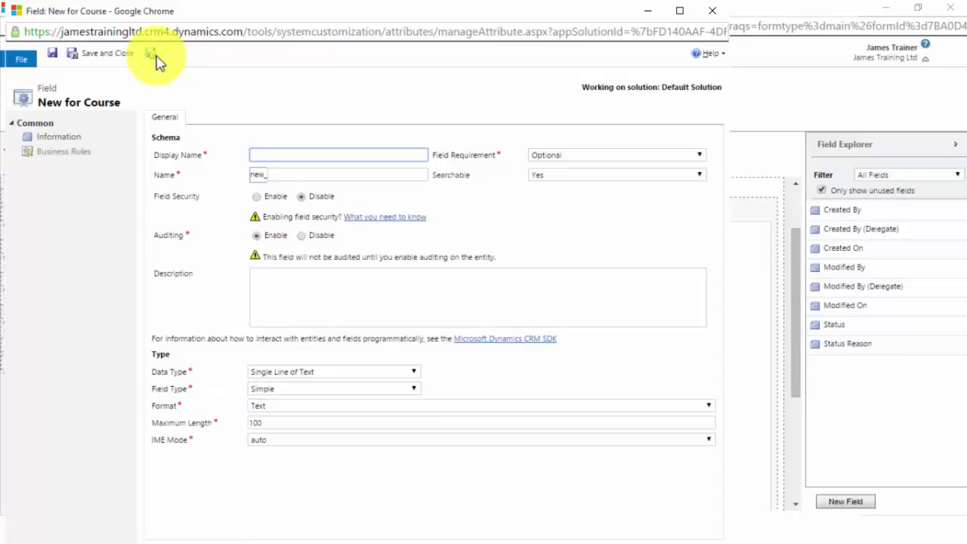
pyautogui.click(714, 10)
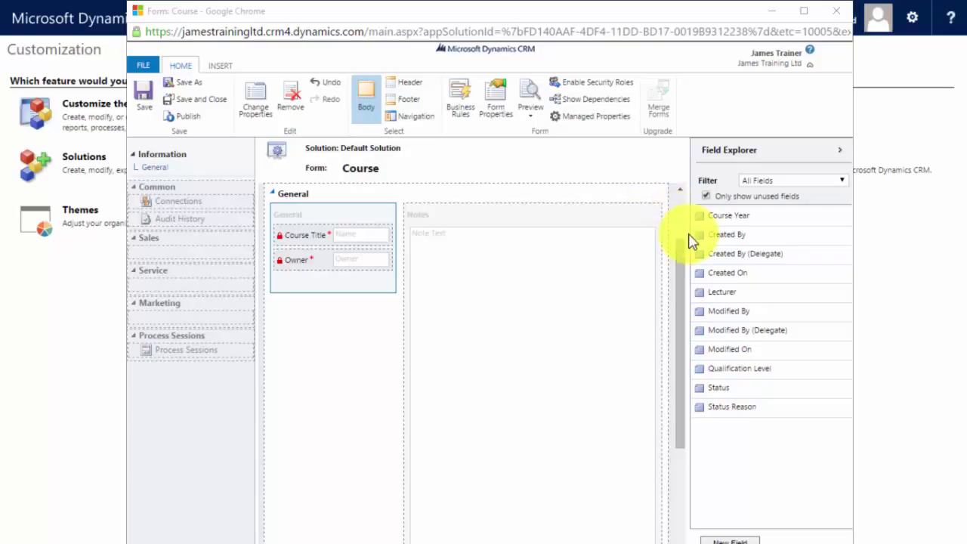
# - Place the Qualification Level, Course Year and Lecturer fields, in that order, between Course Title and Owner on the Course form
pyautogui.click(718, 236)
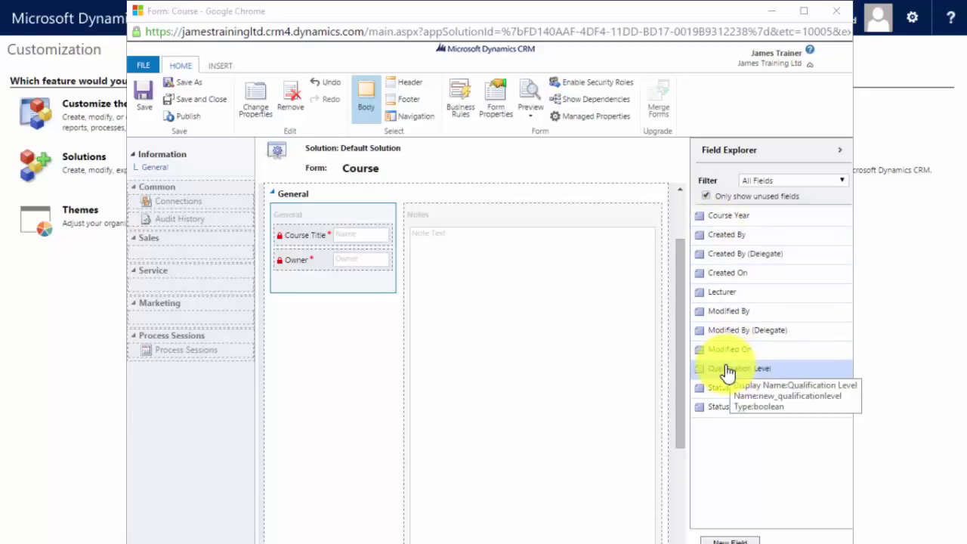
pyautogui.moveTo(727, 371); pyautogui.dragTo(341, 260)
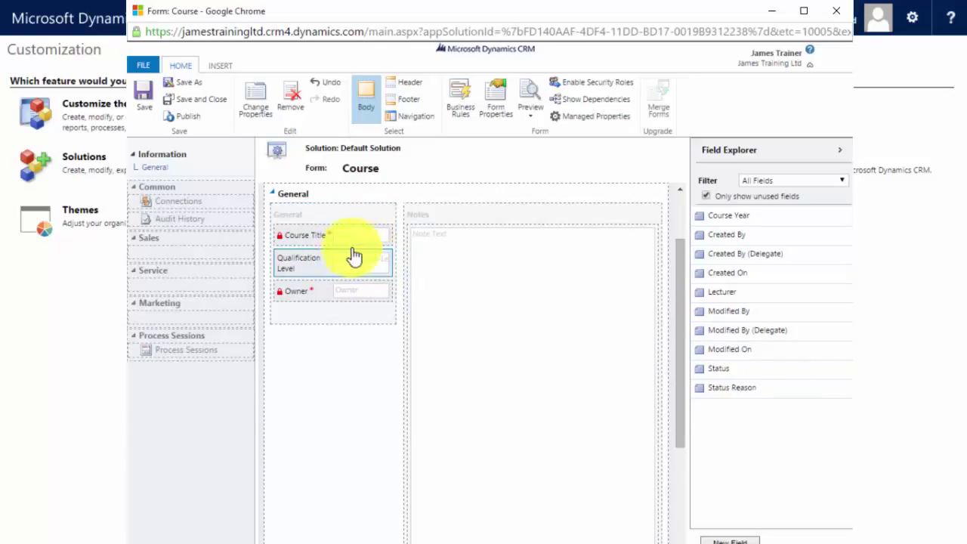
pyautogui.moveTo(727, 215); pyautogui.dragTo(313, 297)
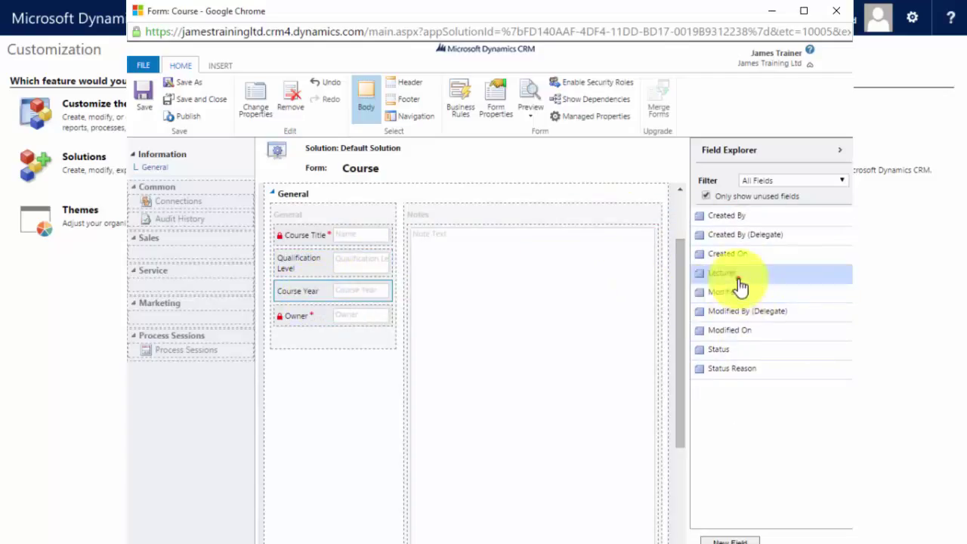
pyautogui.moveTo(738, 276); pyautogui.dragTo(328, 324)
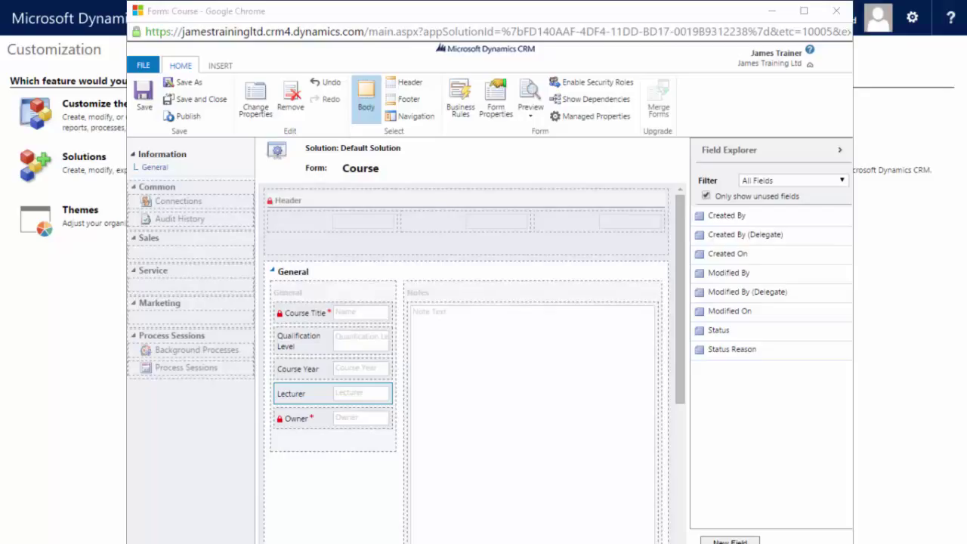
# - In the default solution, create and save a many-to-many relationship between the Course entity and Contact
pyautogui.click(97, 108)
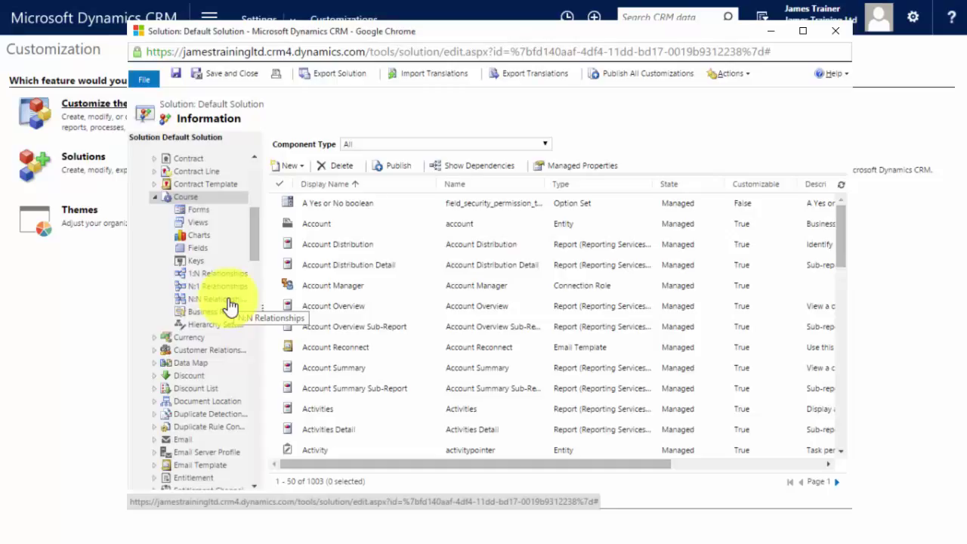
pyautogui.click(229, 300)
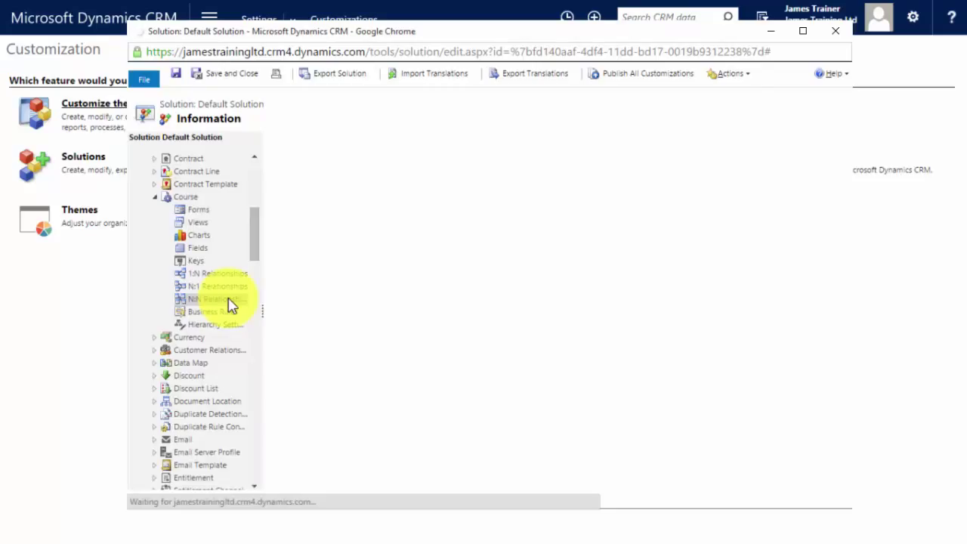
pyautogui.click(302, 172)
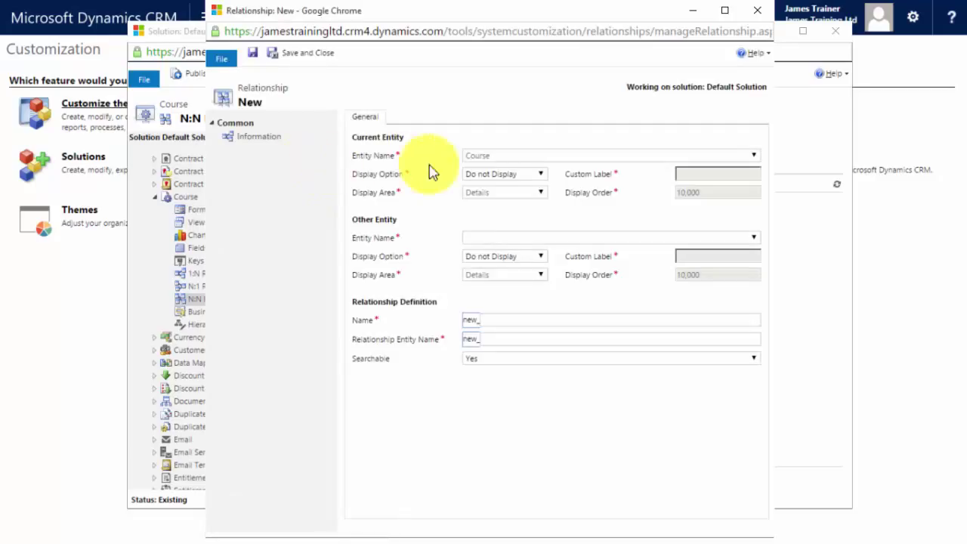
pyautogui.click(499, 239)
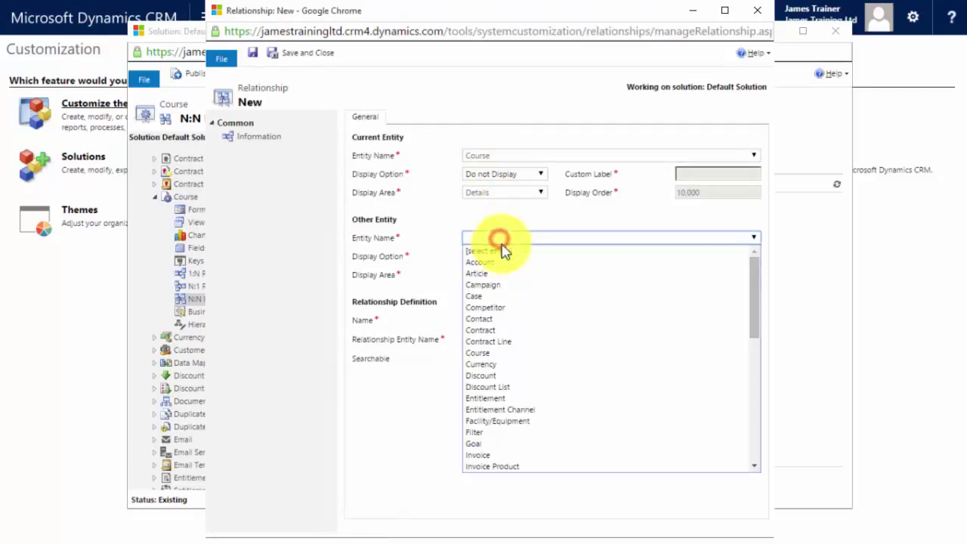
pyautogui.click(514, 323)
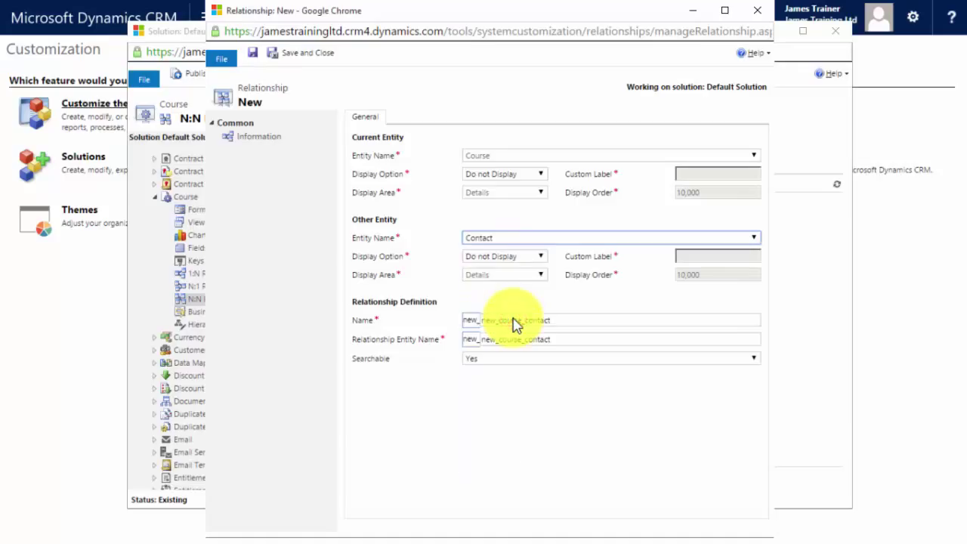
pyautogui.click(306, 54)
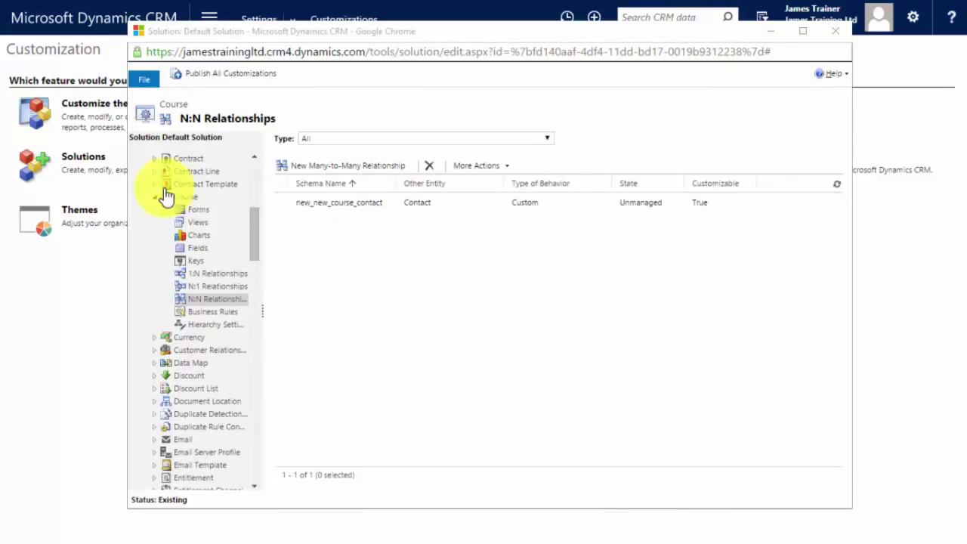
# - Open the Course form and insert a one-column section below the existing fields in the General tab
pyautogui.click(198, 217)
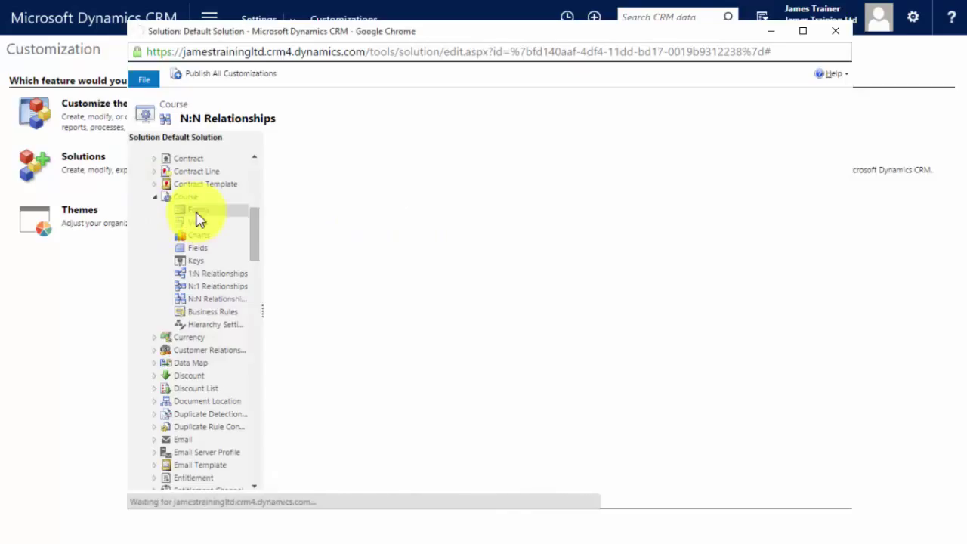
pyautogui.doubleClick(384, 202)
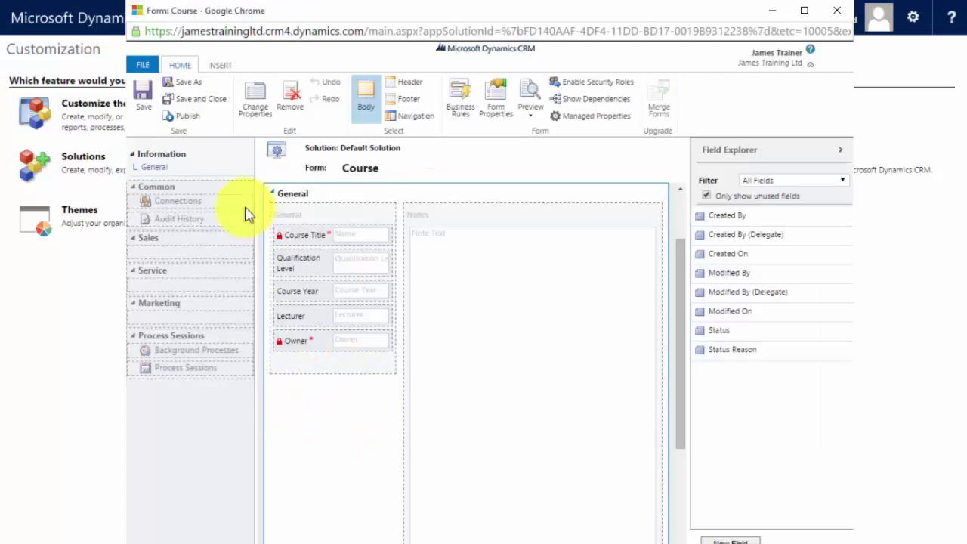
pyautogui.click(215, 65)
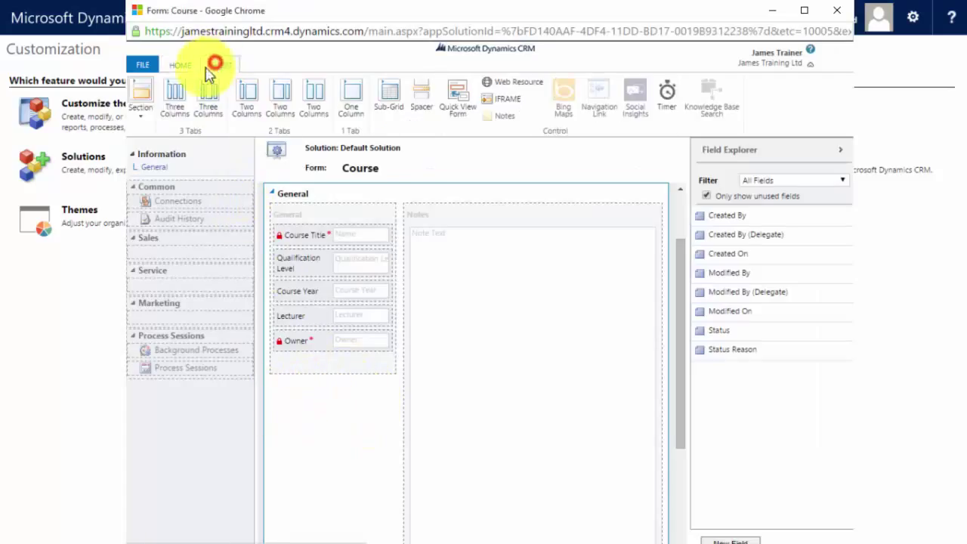
pyautogui.click(139, 94)
pyautogui.click(159, 146)
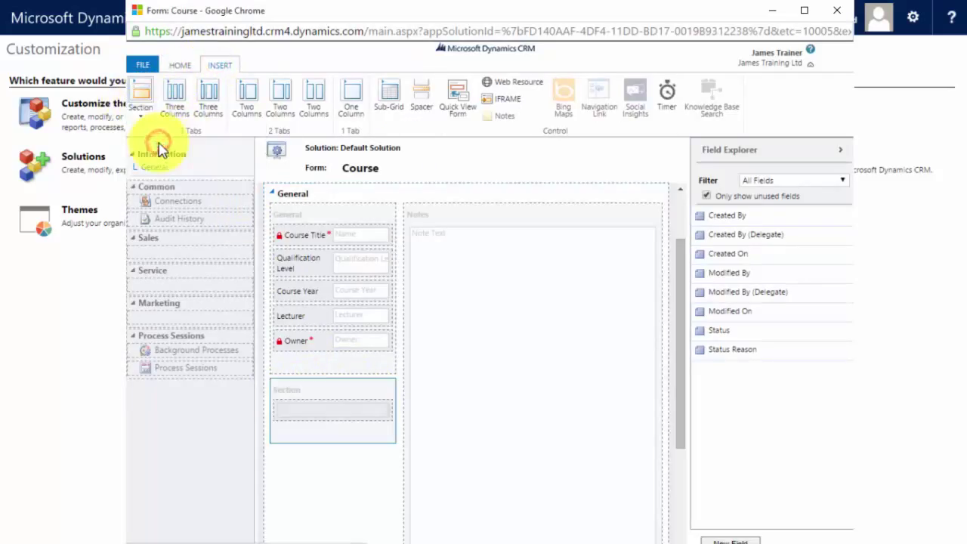
# - Insert a sub-grid in the new section, named "EnrolledStudents" and labelled "Enrolled Students", with its label displayed on the form
pyautogui.click(385, 106)
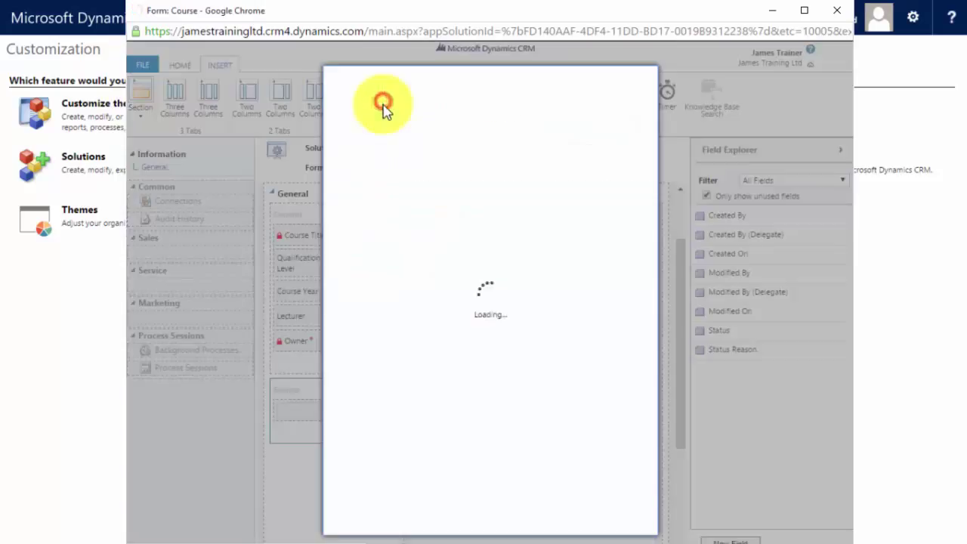
pyautogui.write('E')
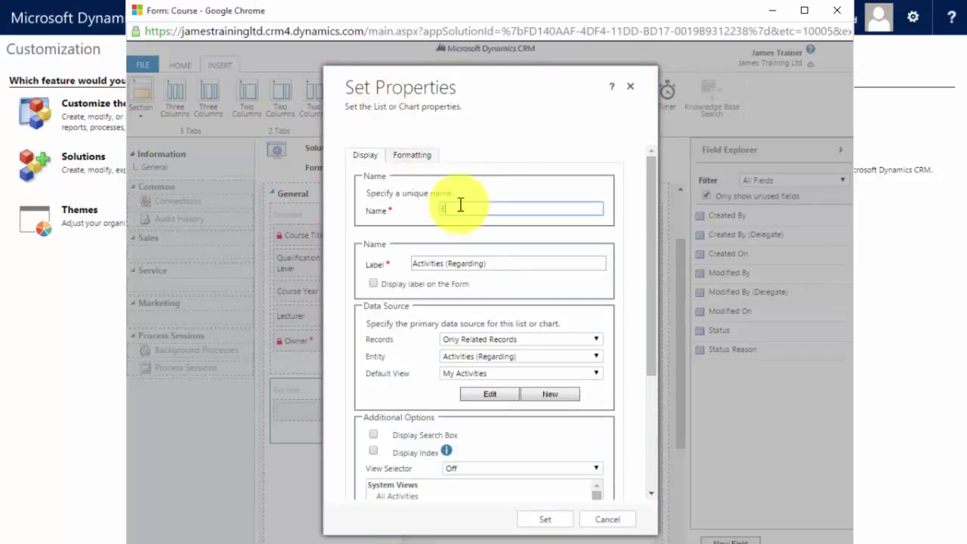
pyautogui.write('nrolled Students')
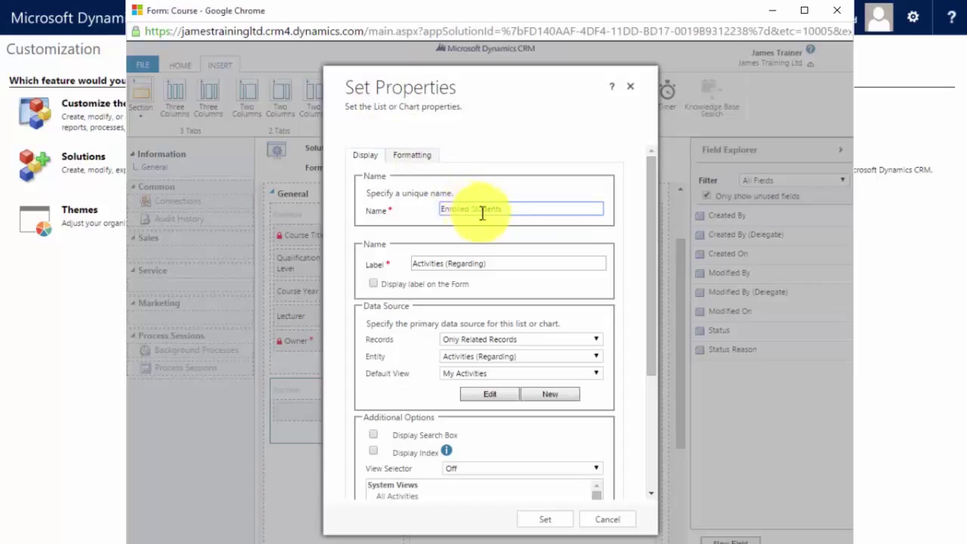
pyautogui.moveTo(522, 210); pyautogui.dragTo(449, 209)
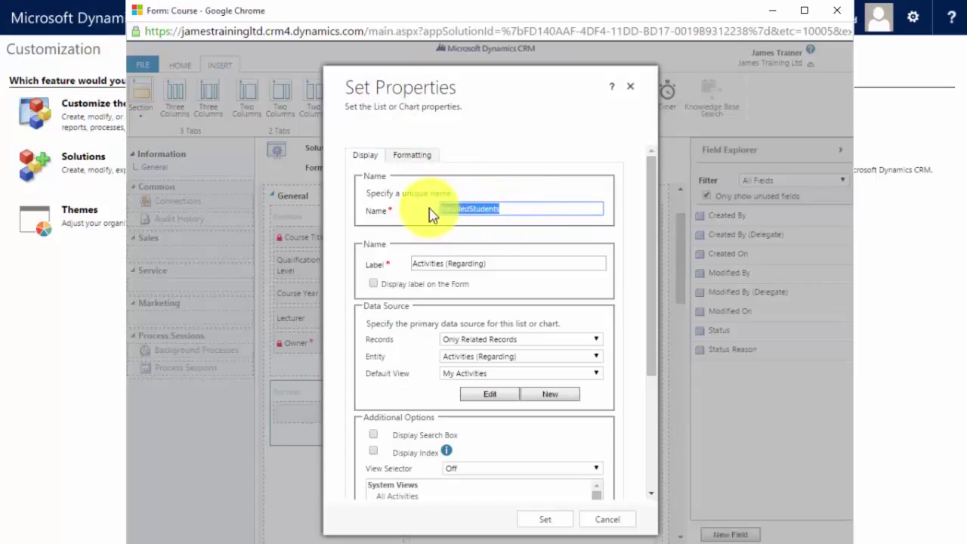
pyautogui.click(498, 261)
pyautogui.moveTo(498, 261); pyautogui.dragTo(384, 263)
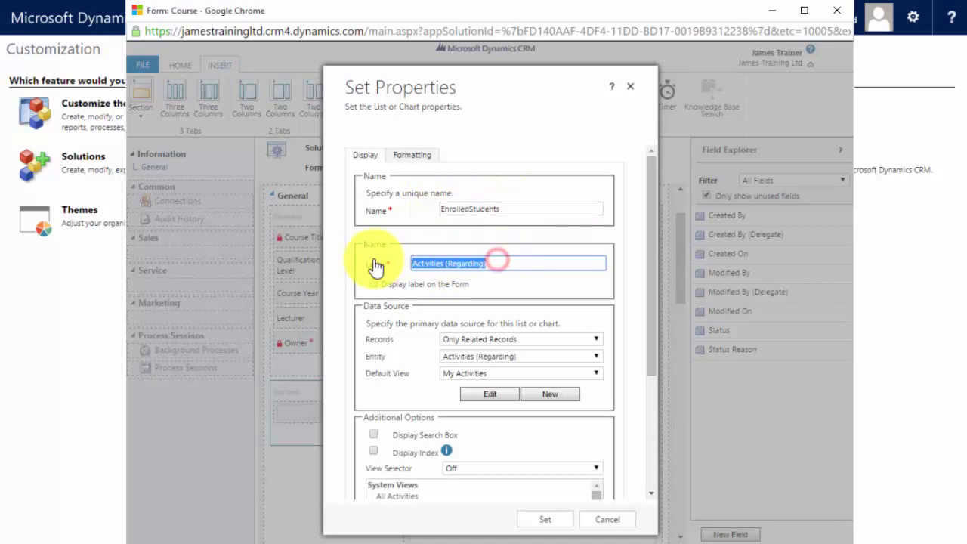
pyautogui.write('Enrolled Students')
pyautogui.click(390, 283)
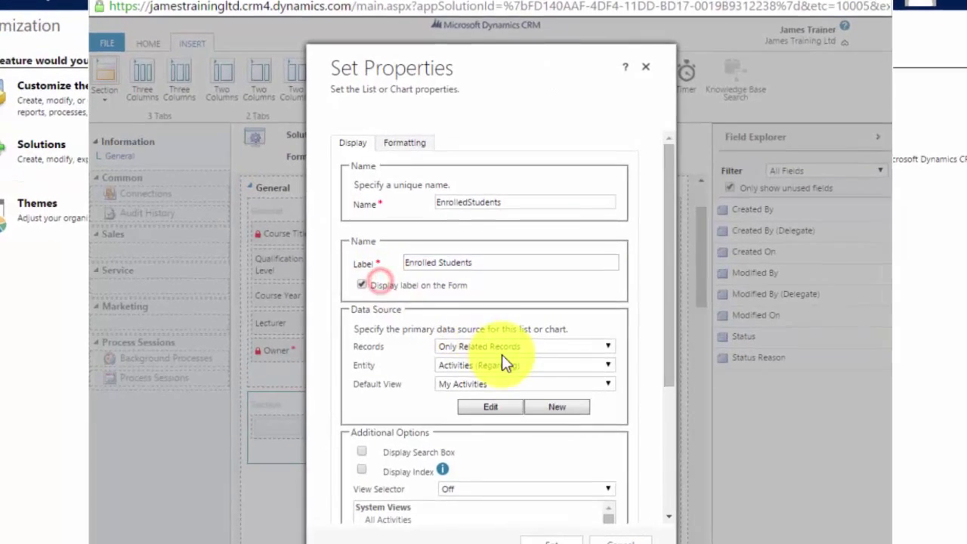
# - Set the Enrolled Students sub-grid to only related records of the Contacts entity with Active Contacts as default view, and apply the properties
pyautogui.click(501, 348)
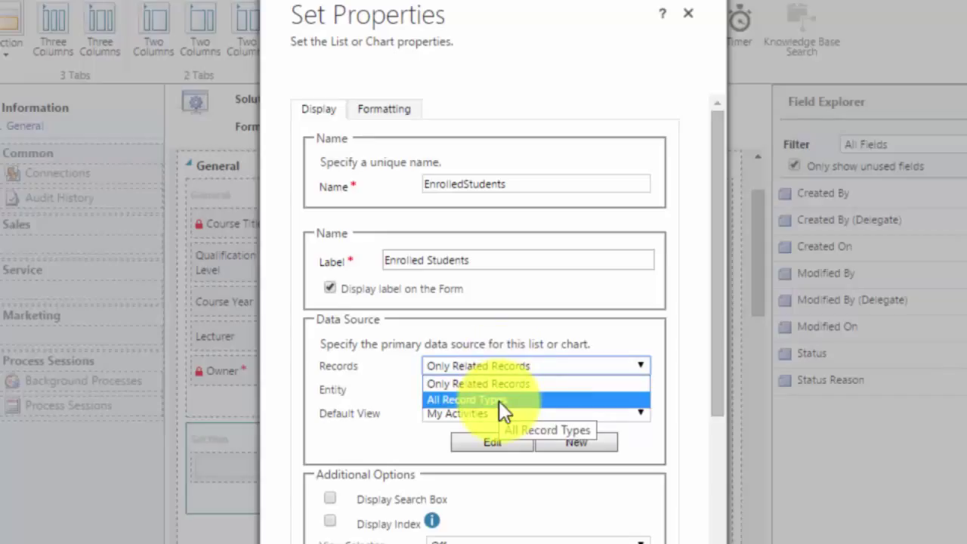
pyautogui.press('Escape')
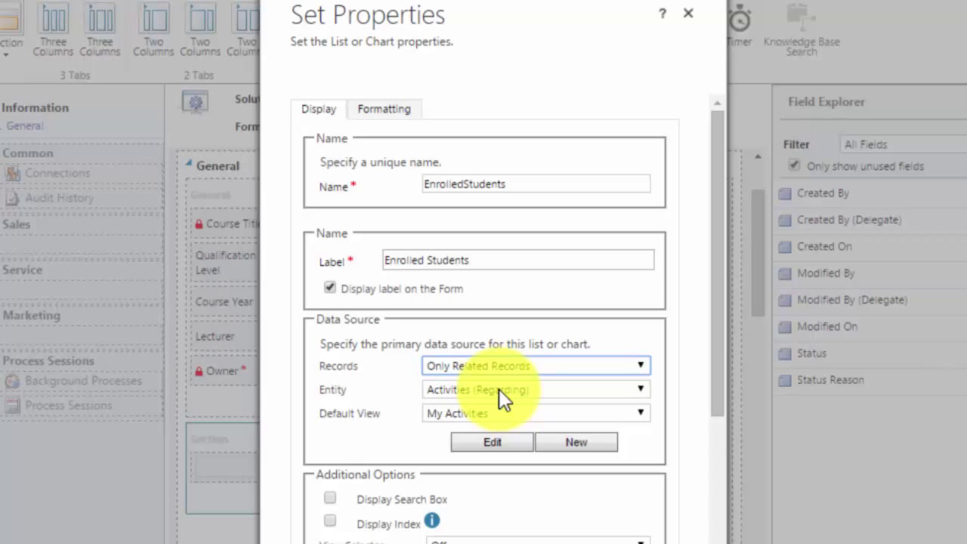
pyautogui.click(498, 388)
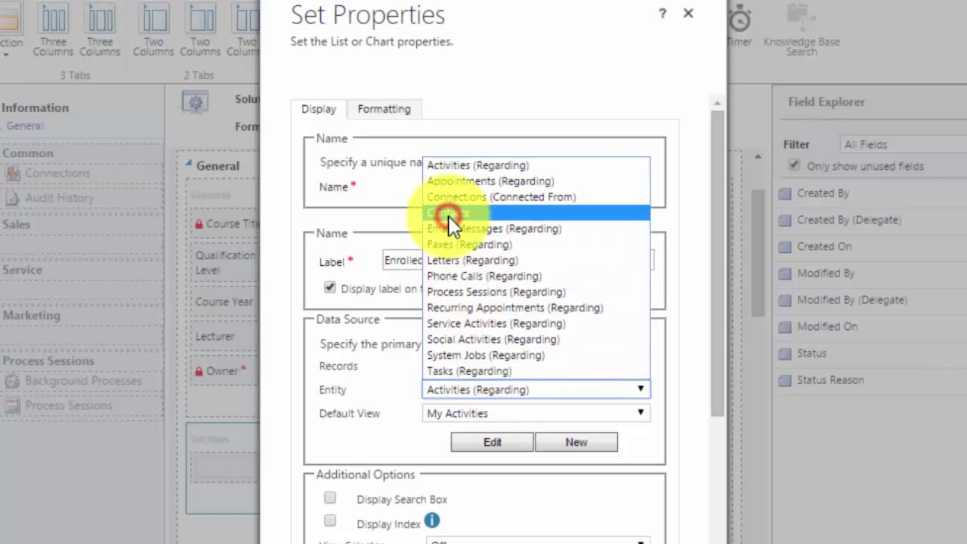
pyautogui.click(449, 216)
pyautogui.click(469, 412)
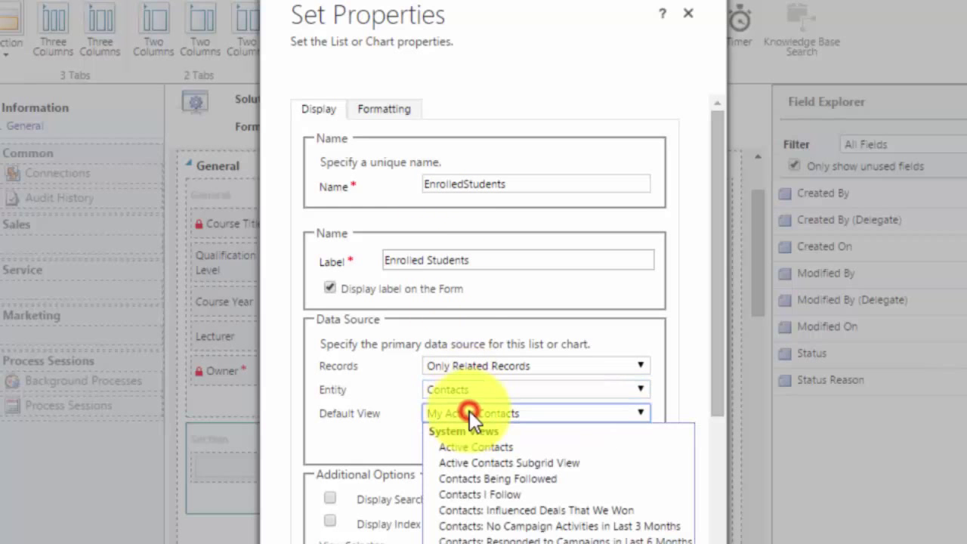
pyautogui.click(491, 446)
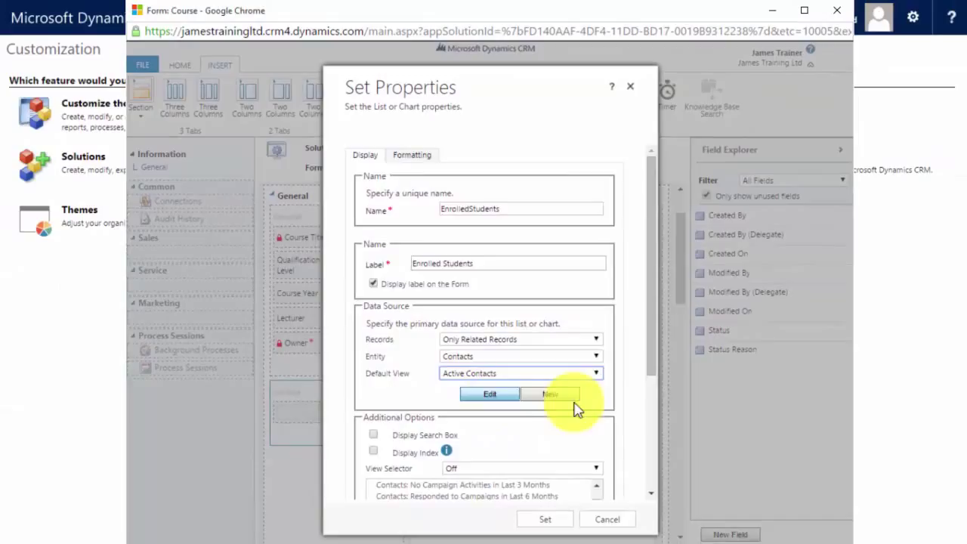
pyautogui.scroll(-5, 578, 416)
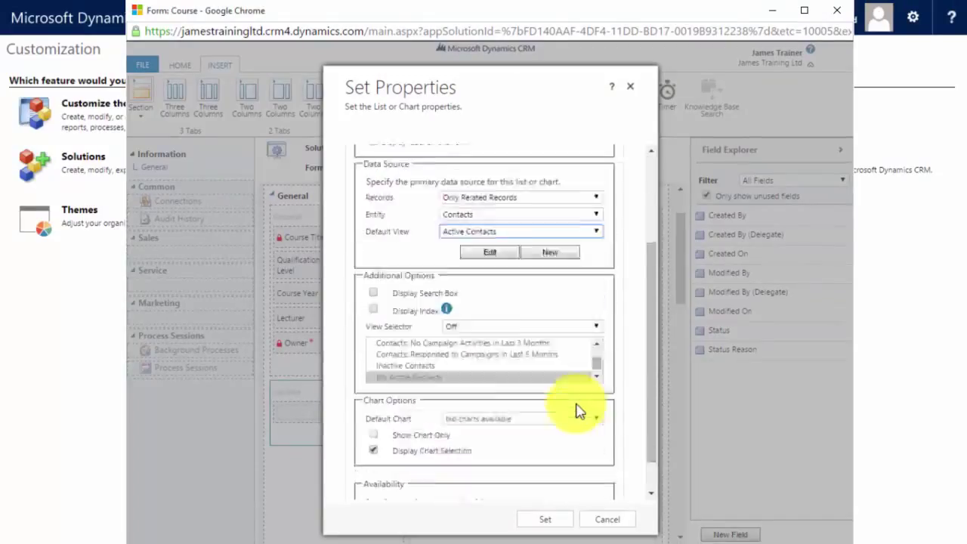
pyautogui.click(549, 519)
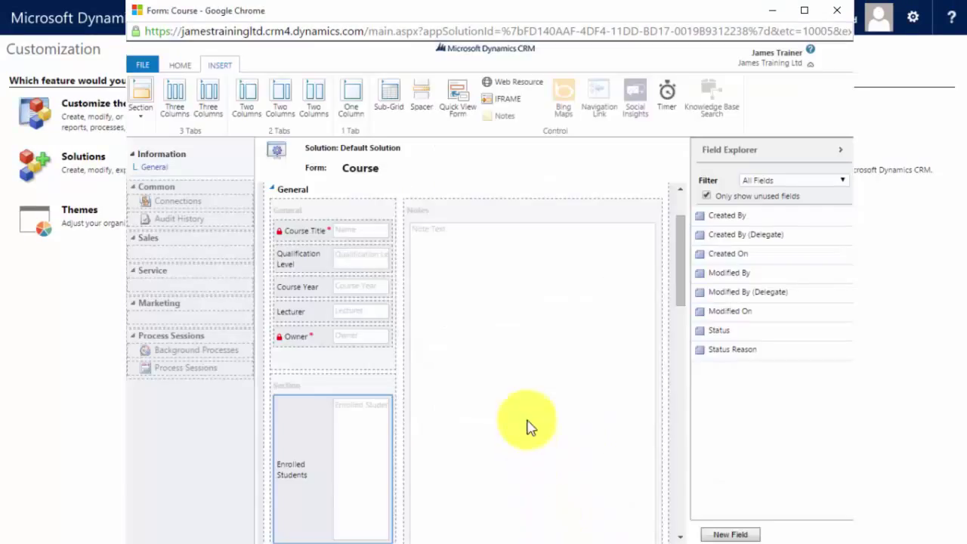
# - Save and publish the Course form, and close the form editor and the default solution window
pyautogui.scroll(-1, 340, 355)
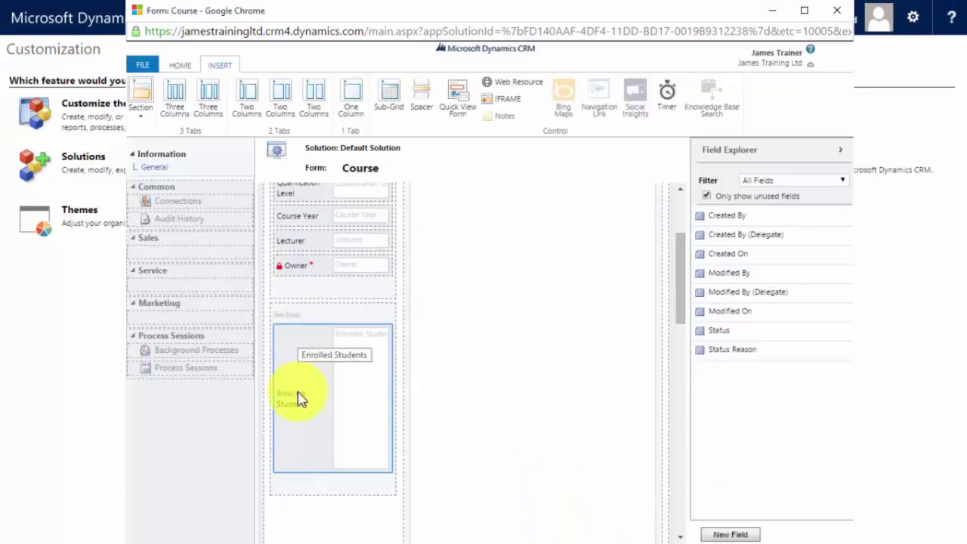
pyautogui.scroll(2, 350, 394)
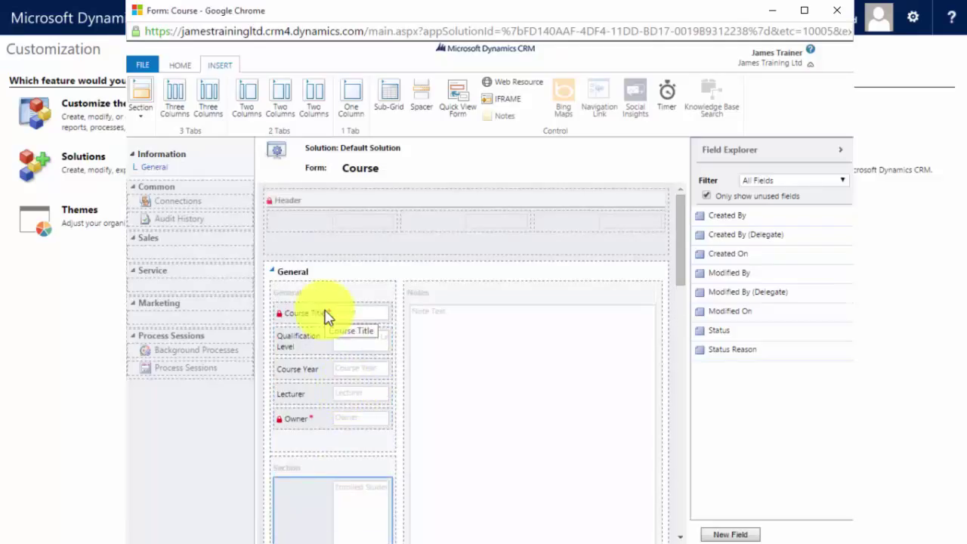
pyautogui.click(142, 65)
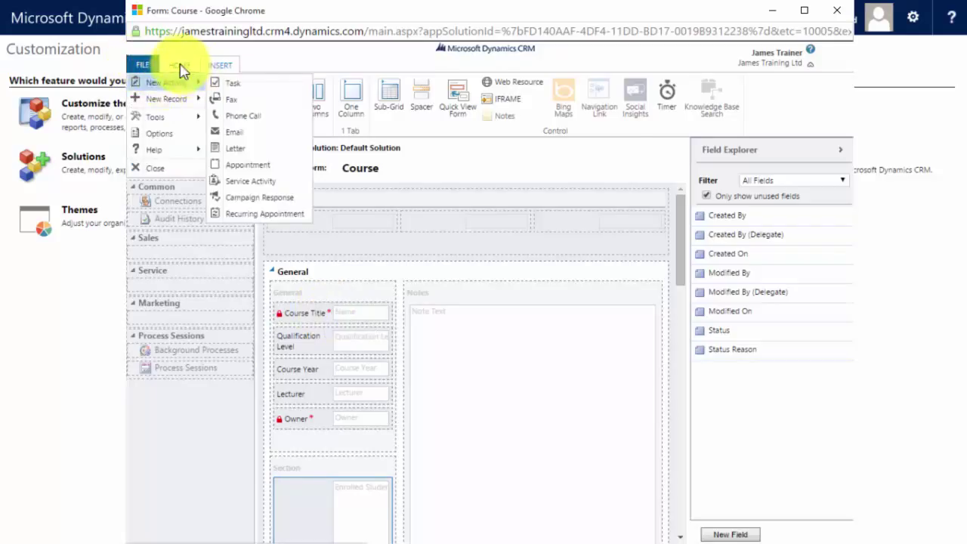
pyautogui.click(182, 67)
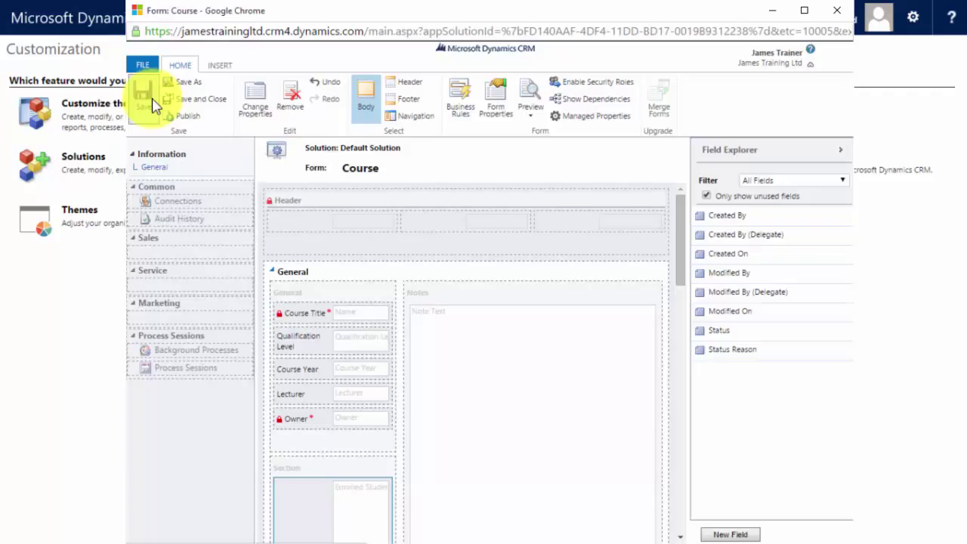
pyautogui.click(185, 116)
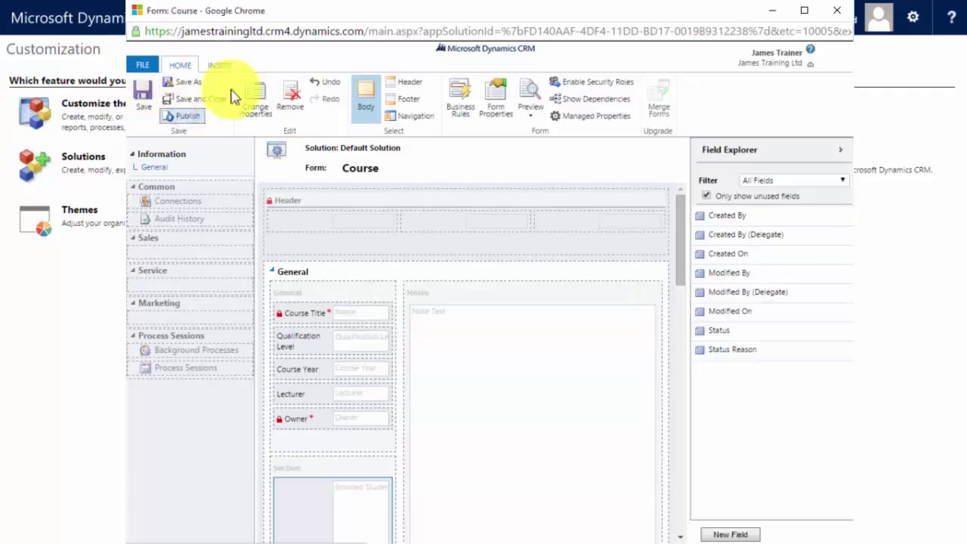
pyautogui.click(837, 10)
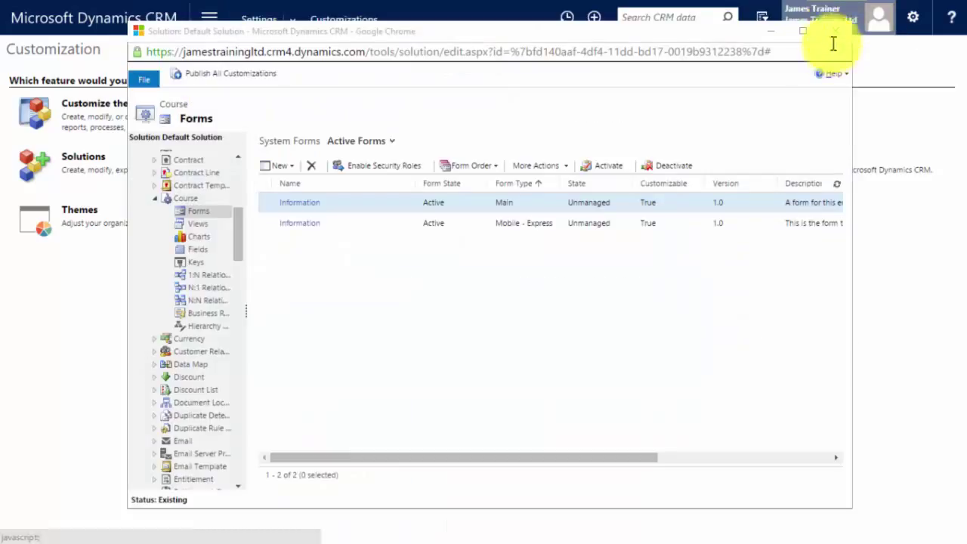
pyautogui.click(833, 37)
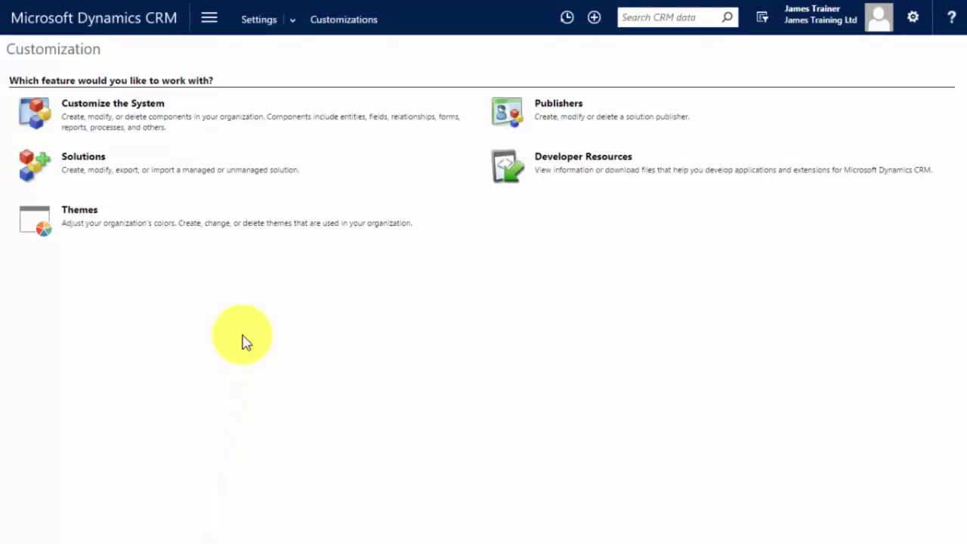
# - Open the Courses list in the Service area and start a new course record
pyautogui.click(209, 16)
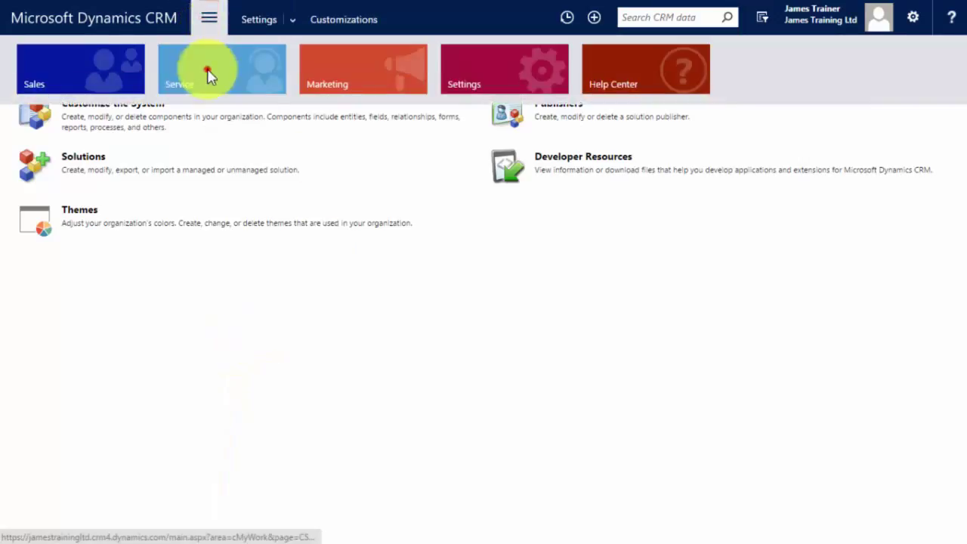
pyautogui.click(209, 75)
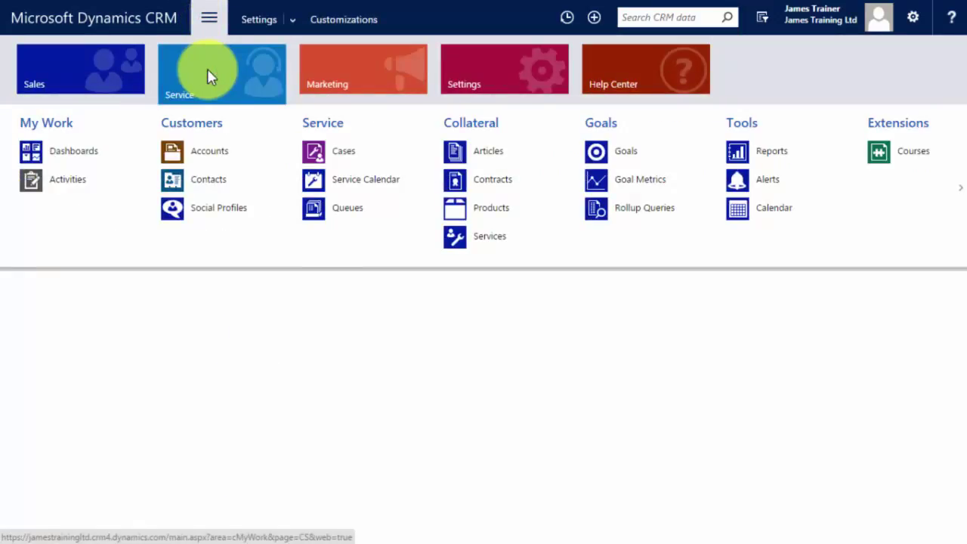
pyautogui.click(904, 152)
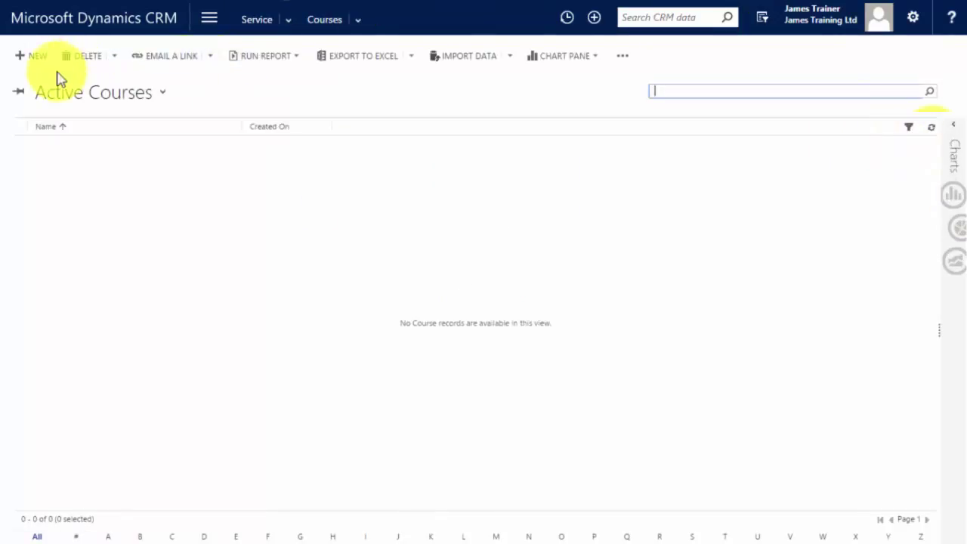
pyautogui.click(38, 64)
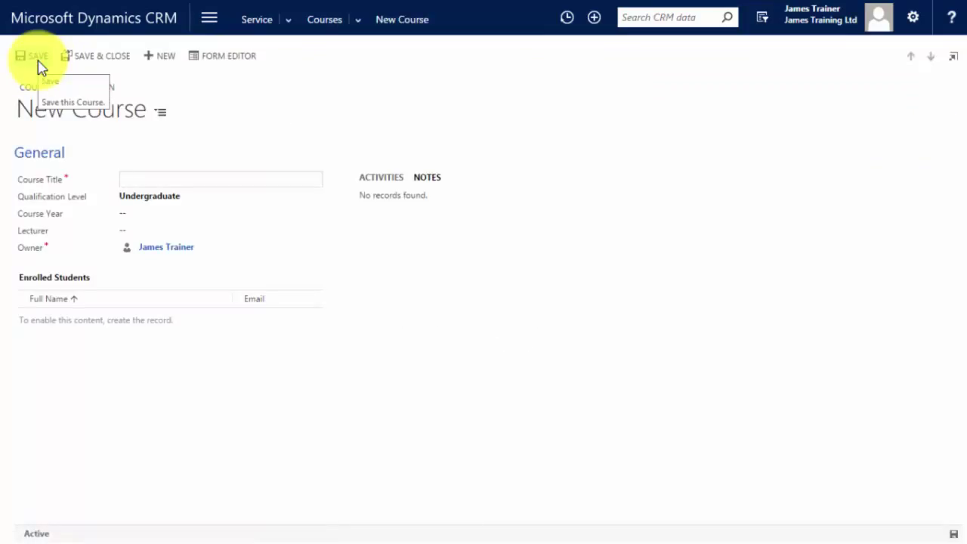
# - Title the course "Pharmacy - Year 3", set Course Year to Year 3, choose the first listed user as Lecturer, and save the record
pyautogui.write('Phramcy ')
pyautogui.write('- Year 3')
pyautogui.click(147, 214)
pyautogui.click(144, 246)
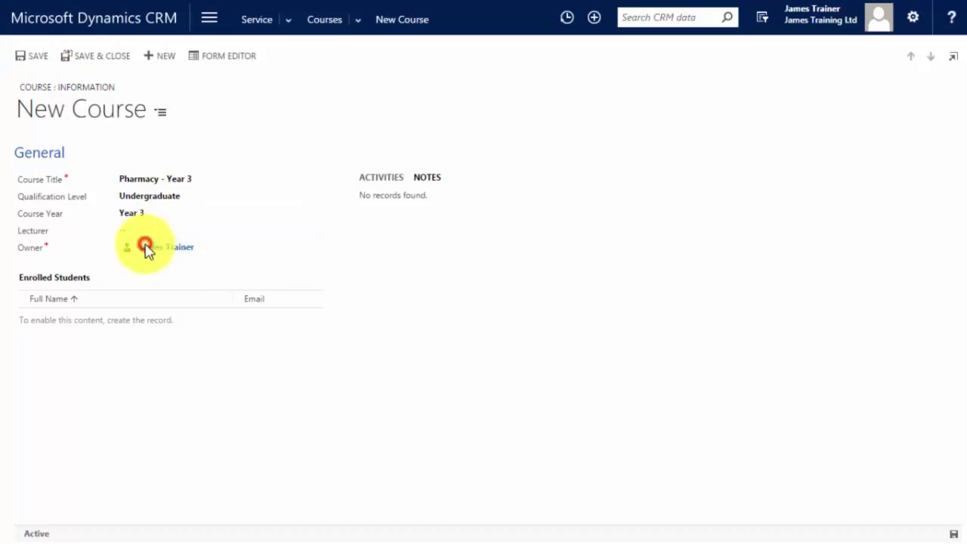
pyautogui.click(139, 231)
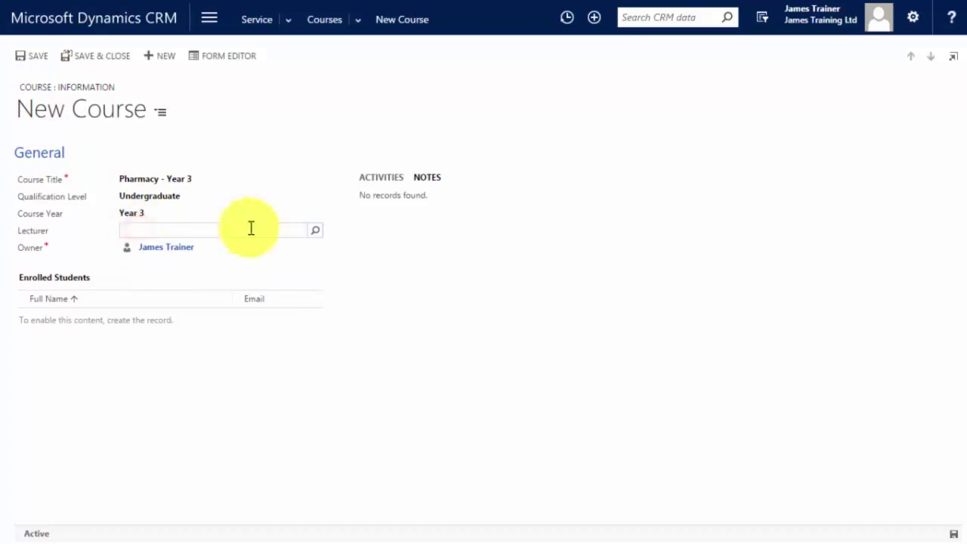
pyautogui.click(314, 232)
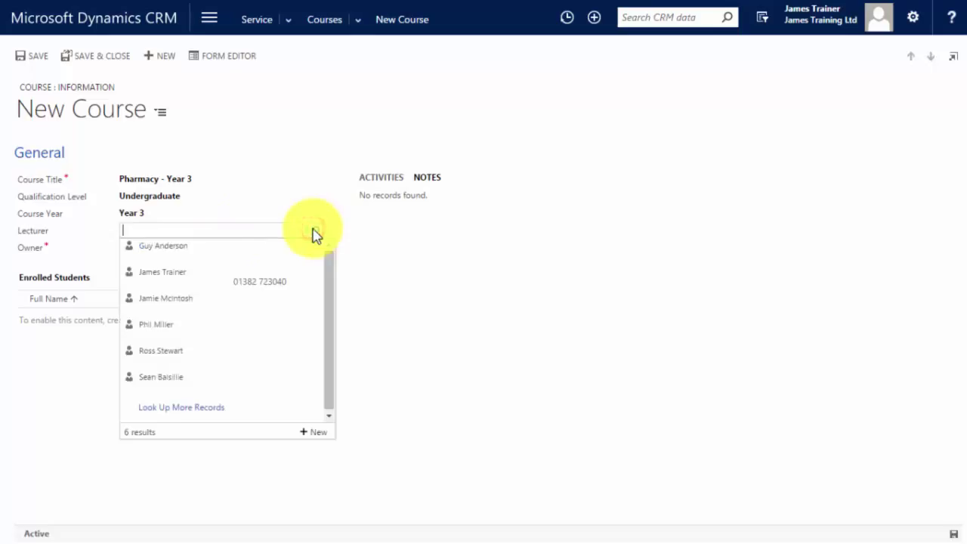
pyautogui.click(205, 250)
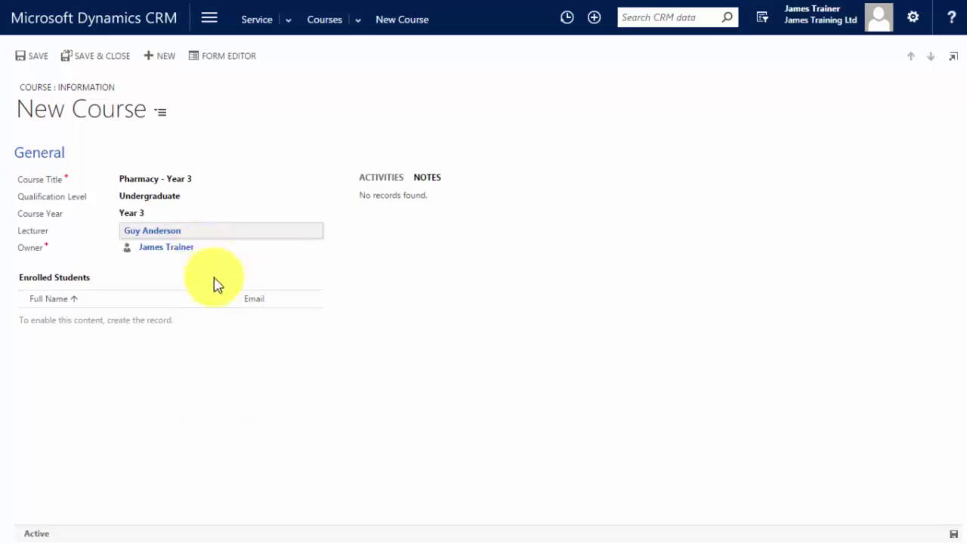
pyautogui.click(39, 59)
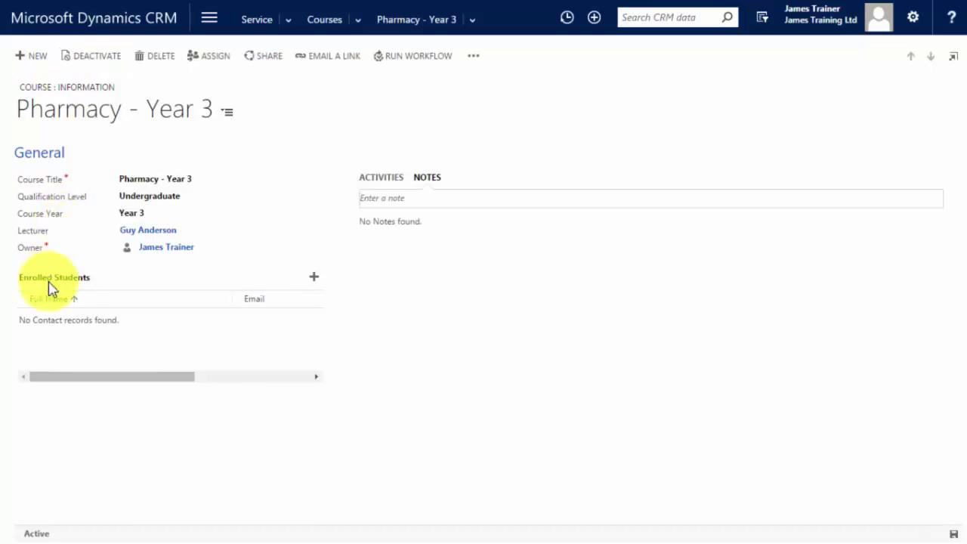
# - Look up more contact records, add all of them to the course's Enrolled Students sub-grid, and page through the enrolled list
pyautogui.click(316, 281)
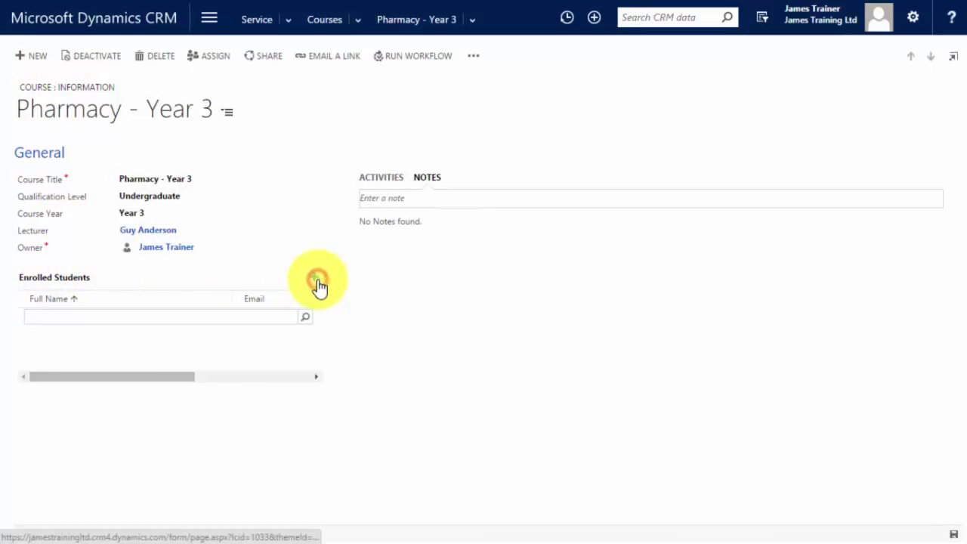
pyautogui.click(307, 318)
pyautogui.moveTo(307, 399); pyautogui.dragTo(306, 464)
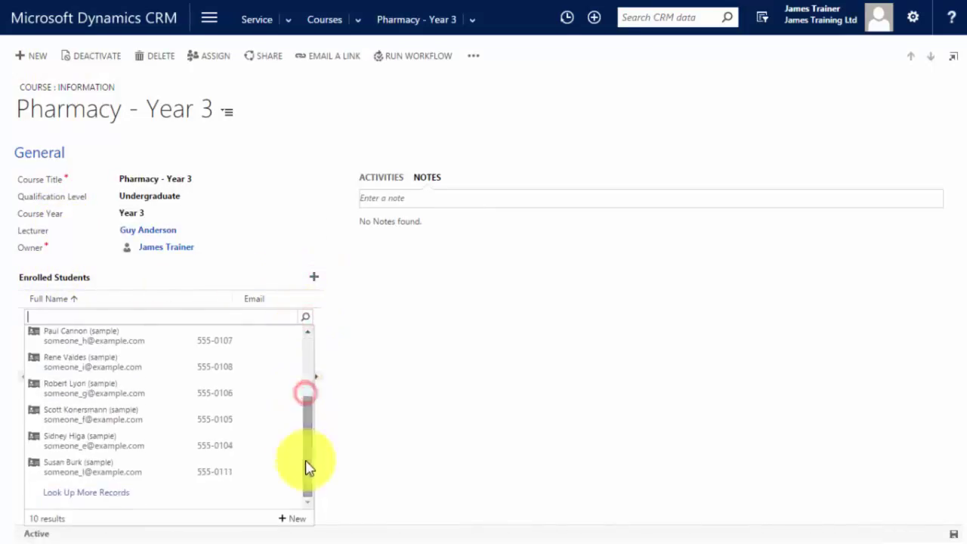
pyautogui.click(111, 491)
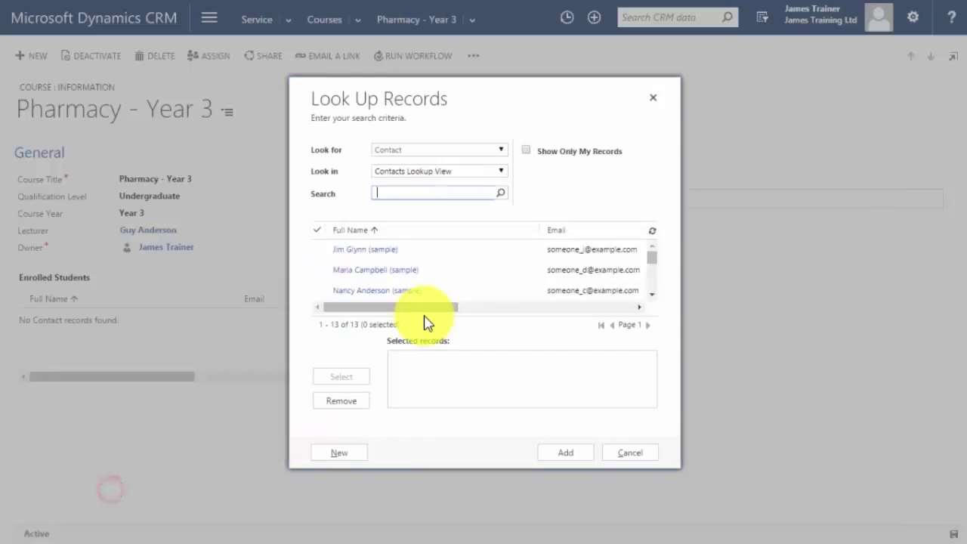
pyautogui.click(317, 231)
pyautogui.click(355, 381)
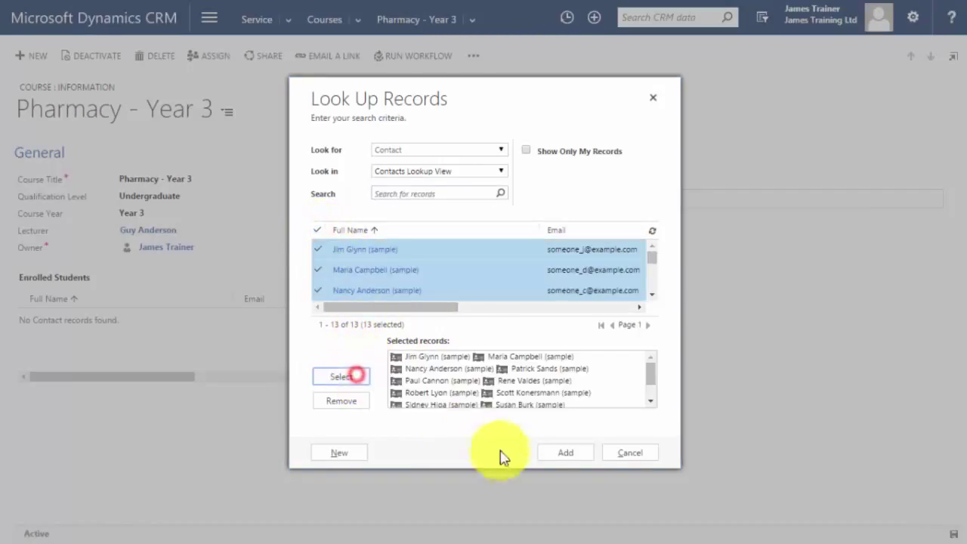
pyautogui.click(553, 457)
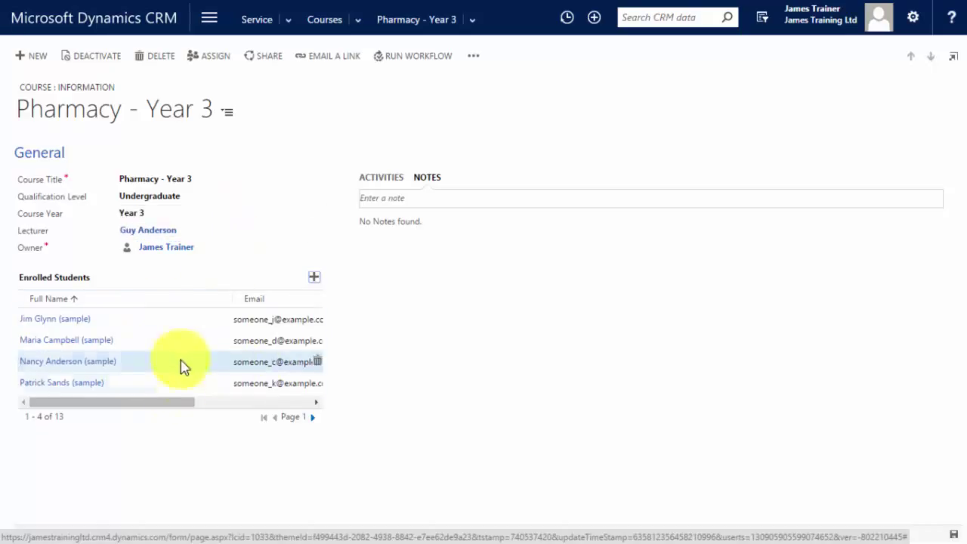
pyautogui.click(313, 418)
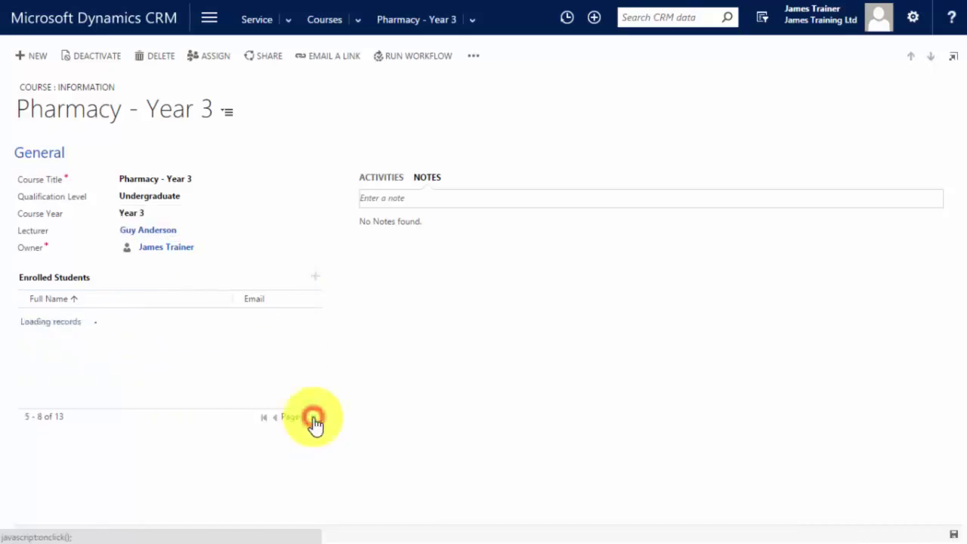
pyautogui.click(313, 418)
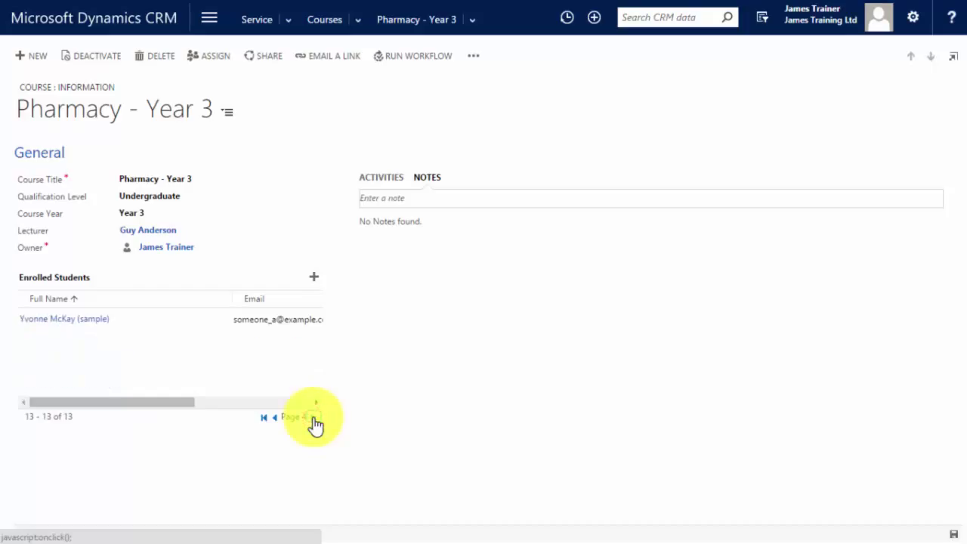